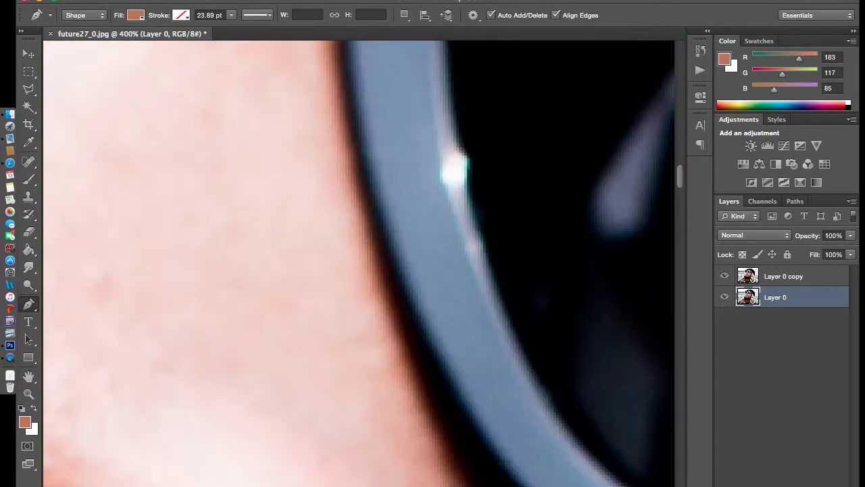
# Step: Begin the skin-toned face outline at the hairline and run it down beside the glasses
pyautogui.hotkey('ctrl', '-')
pyautogui.hotkey('ctrl', '-')
pyautogui.hotkey('ctrl', '-')
pyautogui.click(443, 227)
pyautogui.moveTo(401, 225); pyautogui.dragTo(385, 230)
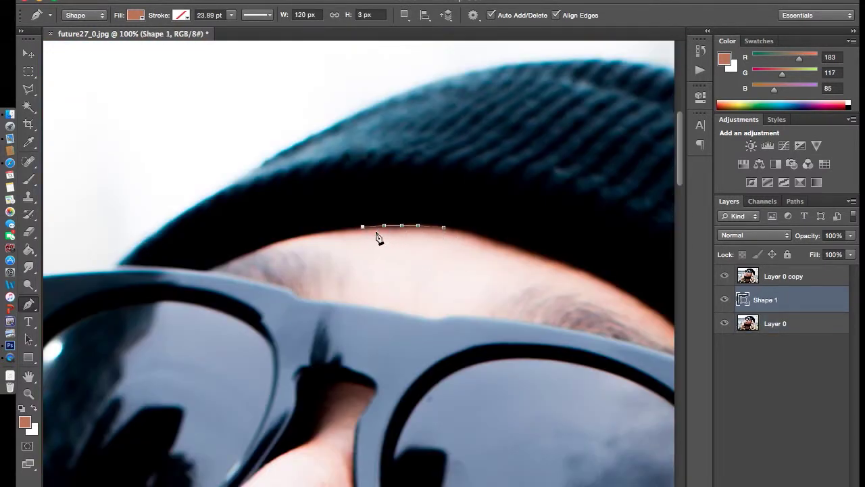
pyautogui.scroll(2, 377, 233)
pyautogui.click(325, 244)
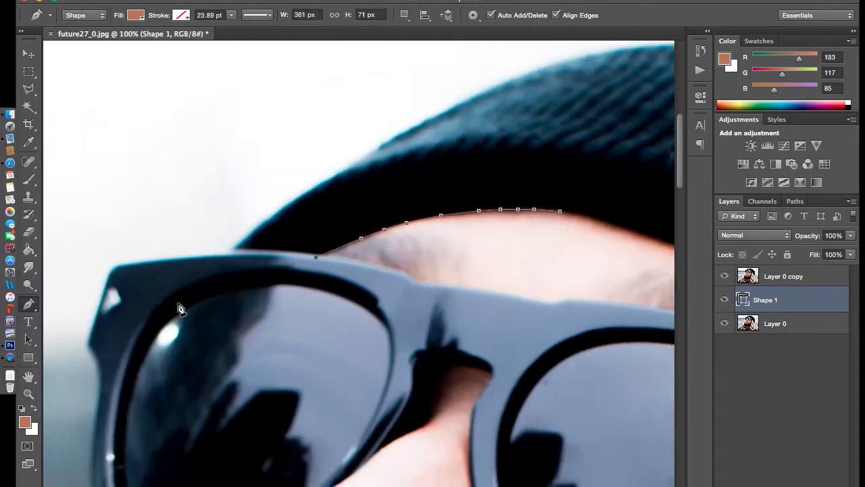
pyautogui.scroll(-5, 178, 304)
pyautogui.hscroll(-5, 178, 304)
pyautogui.click(247, 175)
pyautogui.click(201, 213)
pyautogui.click(166, 285)
pyautogui.click(143, 364)
# Step: Add points along the face edge and remove the misplaced outline points
pyautogui.scroll(-5, 189, 256)
pyautogui.click(189, 257)
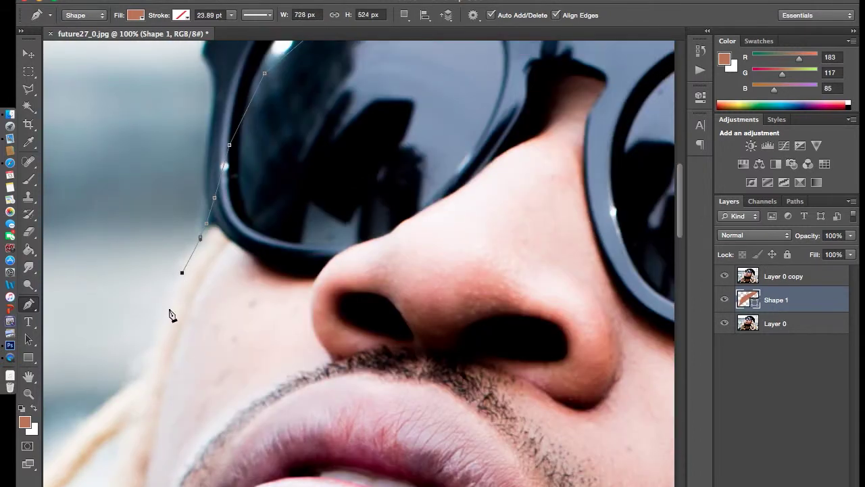
pyautogui.scroll(-5, 170, 313)
pyautogui.click(170, 160)
pyautogui.scroll(-3, 159, 219)
pyautogui.scroll(5, 159, 219)
pyautogui.rightClick(182, 202)
pyautogui.click(216, 209)
# Step: Trace the face outline down the cheek and along the jawline
pyautogui.click(203, 209)
pyautogui.click(179, 270)
pyautogui.click(163, 322)
pyautogui.click(155, 360)
pyautogui.click(144, 414)
pyautogui.scroll(-6, 138, 191)
pyautogui.click(137, 191)
pyautogui.click(126, 304)
pyautogui.click(122, 367)
pyautogui.click(135, 421)
# Step: Continue the outline along the jaw edge and around the chin
pyautogui.scroll(-3, 135, 421)
pyautogui.scroll(-7, 219, 306)
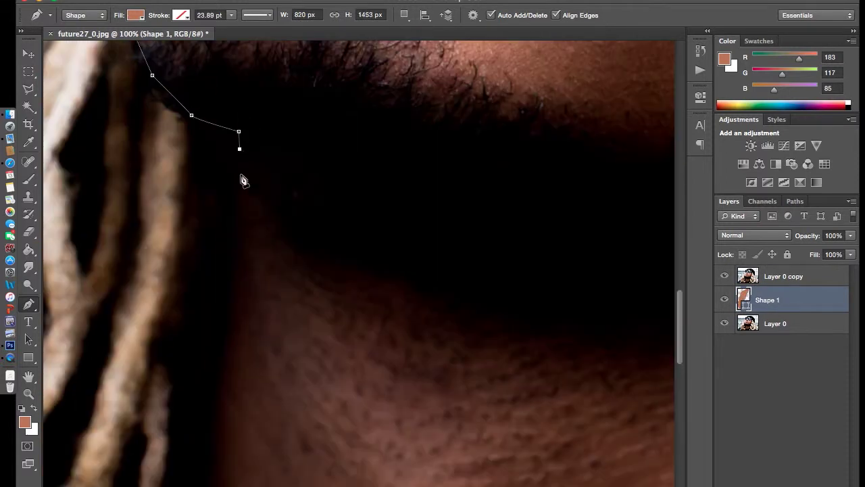
pyautogui.scroll(-7, 230, 270)
pyautogui.click(211, 122)
pyautogui.click(206, 171)
pyautogui.click(202, 219)
pyautogui.click(204, 257)
pyautogui.click(255, 333)
pyautogui.scroll(-2, 274, 359)
pyautogui.click(459, 415)
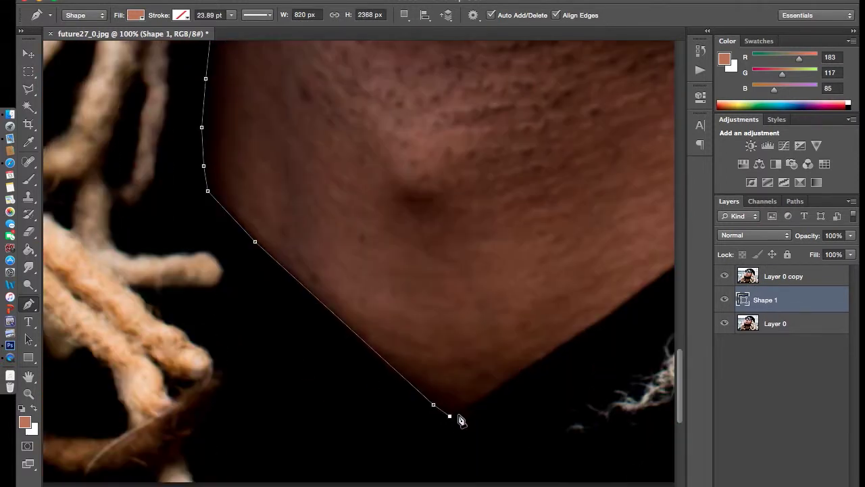
pyautogui.hscroll(7, 460, 415)
pyautogui.click(234, 401)
# Step: Carry the outline up the far side of the jaw
pyautogui.click(362, 311)
pyautogui.click(479, 211)
pyautogui.scroll(5, 507, 198)
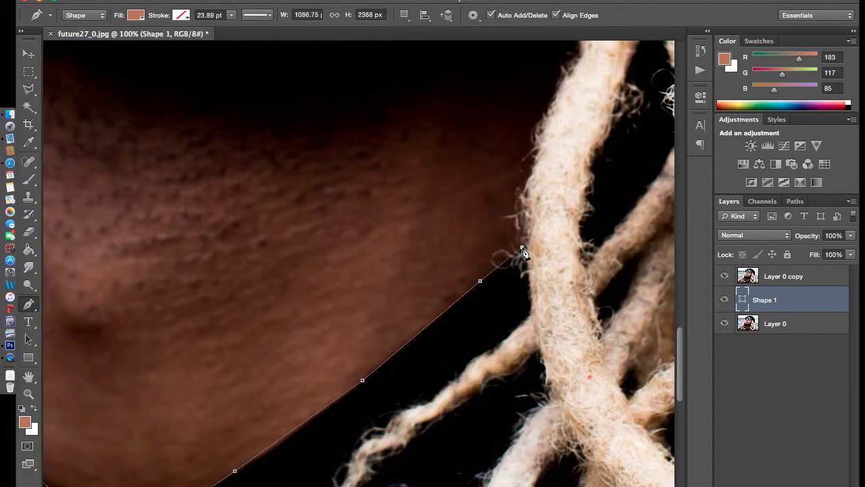
pyautogui.scroll(3, 521, 170)
pyautogui.click(554, 260)
pyautogui.click(571, 226)
pyautogui.click(594, 168)
pyautogui.click(601, 139)
pyautogui.scroll(2, 608, 125)
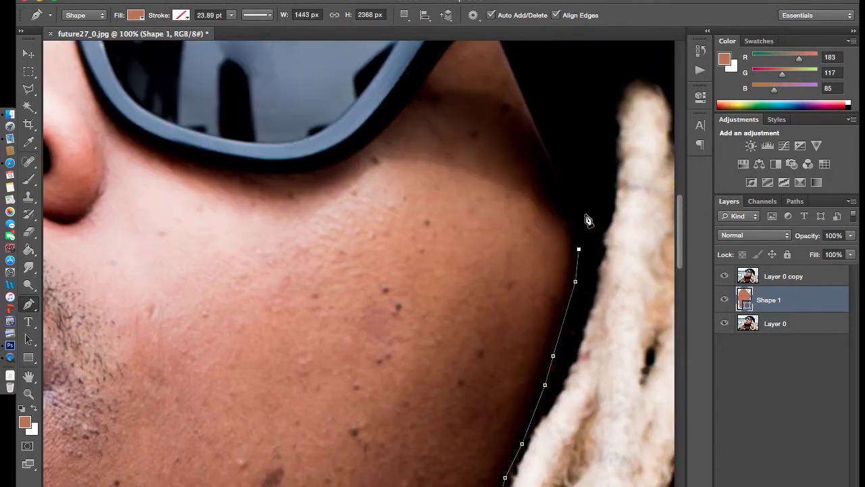
pyautogui.scroll(5, 560, 305)
# Step: Close the outline over cheek, glasses corner and forehead, finishing Shape 1 with colours reset to black
pyautogui.click(553, 322)
pyautogui.click(533, 277)
pyautogui.click(441, 128)
pyautogui.scroll(3, 545, 162)
pyautogui.hscroll(-5, 545, 162)
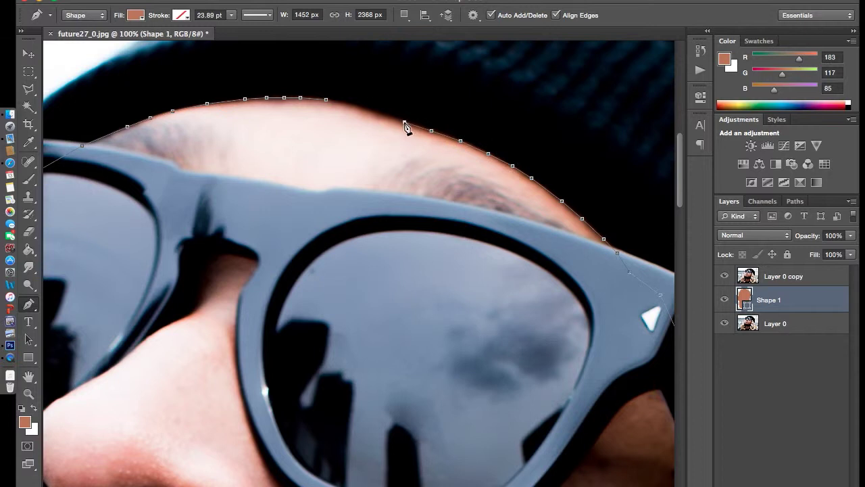
pyautogui.hscroll(2, 399, 123)
pyautogui.click(369, 115)
pyautogui.click(345, 106)
pyautogui.scroll(-10, 358, 251)
pyautogui.scroll(5, 357, 251)
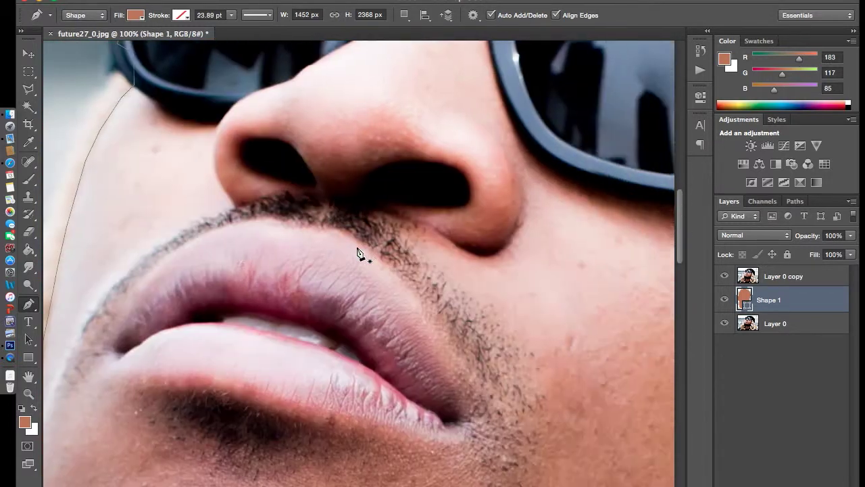
pyautogui.scroll(5, 358, 251)
pyautogui.press('d')
pyautogui.press('Return')
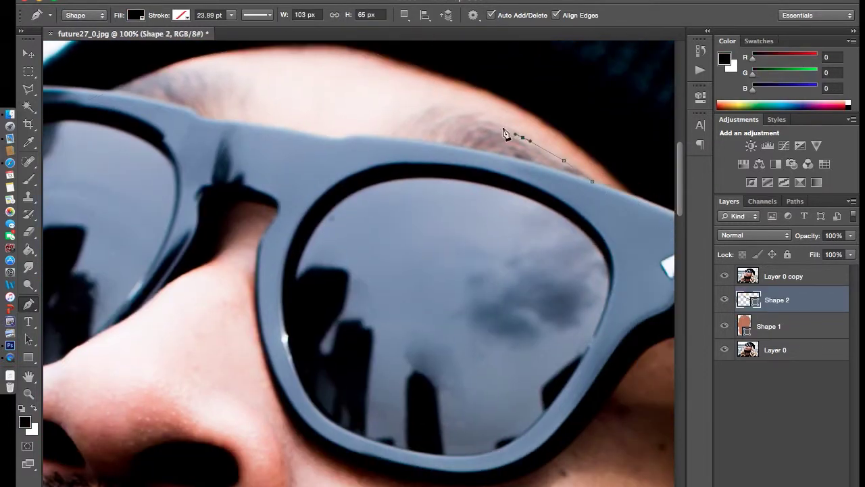
# Step: Outline the eyebrow as a new black shape and close it
pyautogui.click(206, 123)
pyautogui.click(208, 108)
pyautogui.click(162, 76)
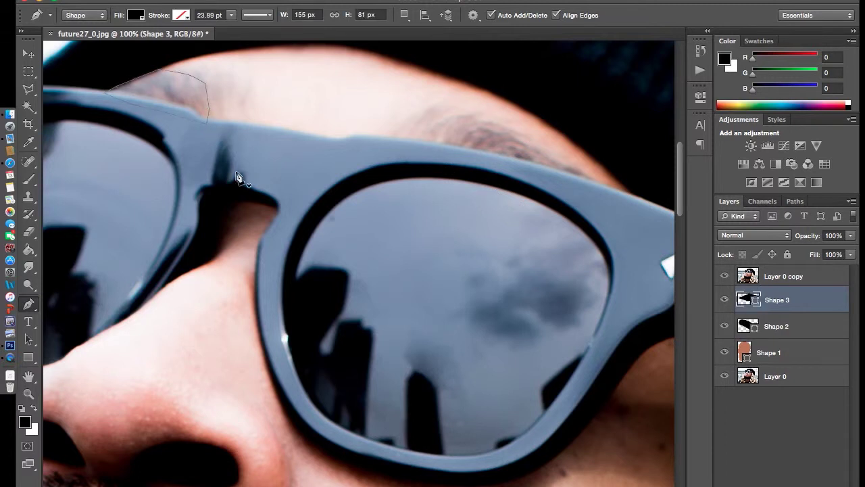
pyautogui.scroll(-5, 236, 178)
pyautogui.hscroll(5, 236, 177)
pyautogui.scroll(3, 417, 114)
pyautogui.scroll(3, 460, 154)
pyautogui.press('Return')
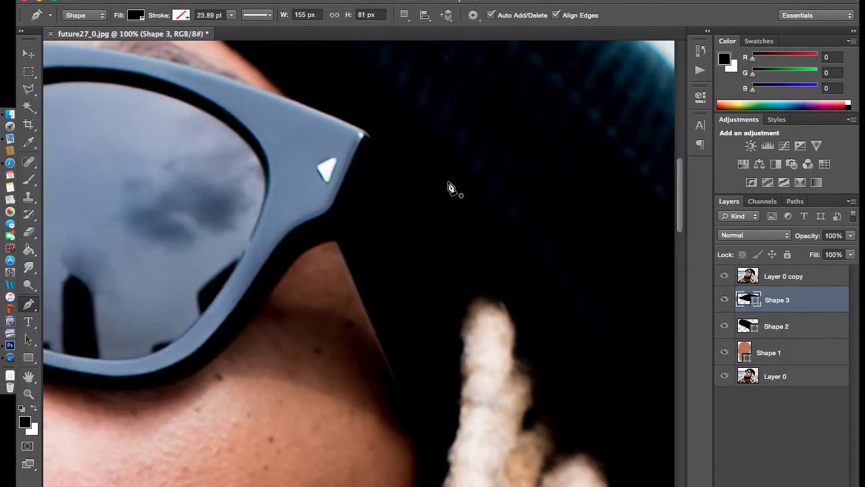
# Step: Start a dark shape at the sunglasses' outer corner and trace their outer edge
pyautogui.click(448, 181)
pyautogui.click(384, 146)
pyautogui.click(342, 181)
pyautogui.click(329, 209)
pyautogui.click(306, 220)
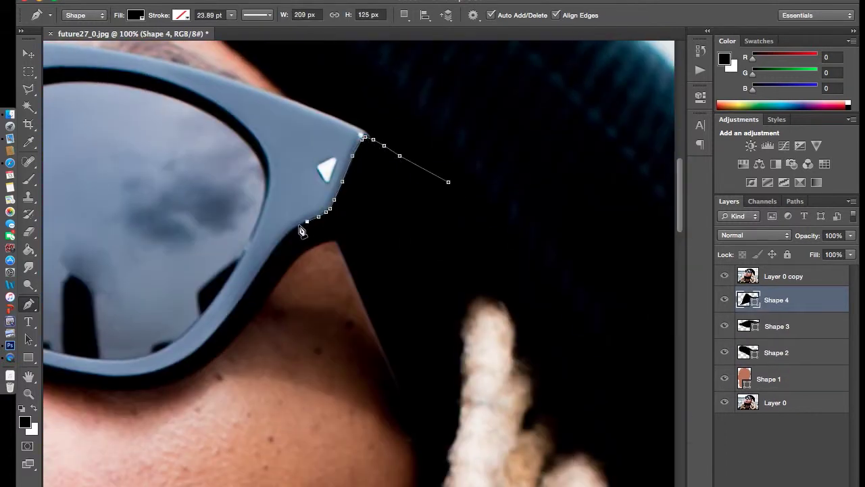
pyautogui.scroll(-4, 299, 226)
pyautogui.hscroll(-4, 299, 225)
# Step: Trace down along the lower edge of the sunglasses
pyautogui.click(416, 129)
pyautogui.click(398, 155)
pyautogui.click(364, 201)
pyautogui.click(346, 223)
pyautogui.click(337, 231)
pyautogui.click(325, 241)
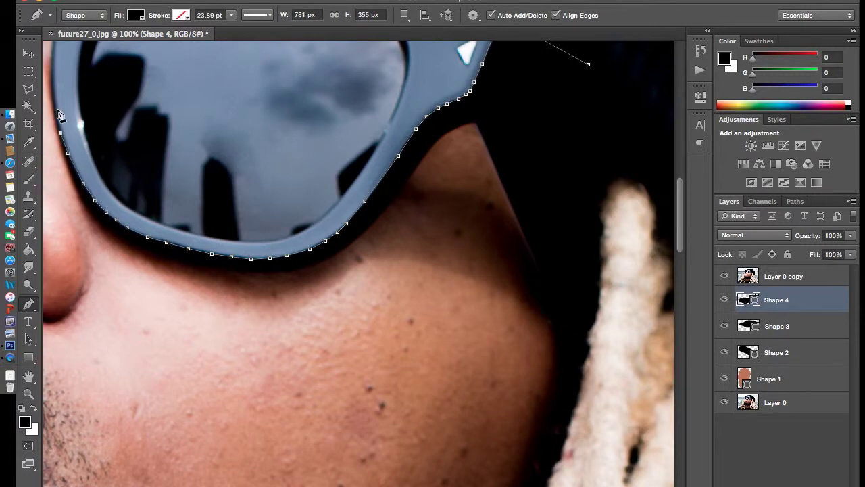
pyautogui.hscroll(-4, 61, 135)
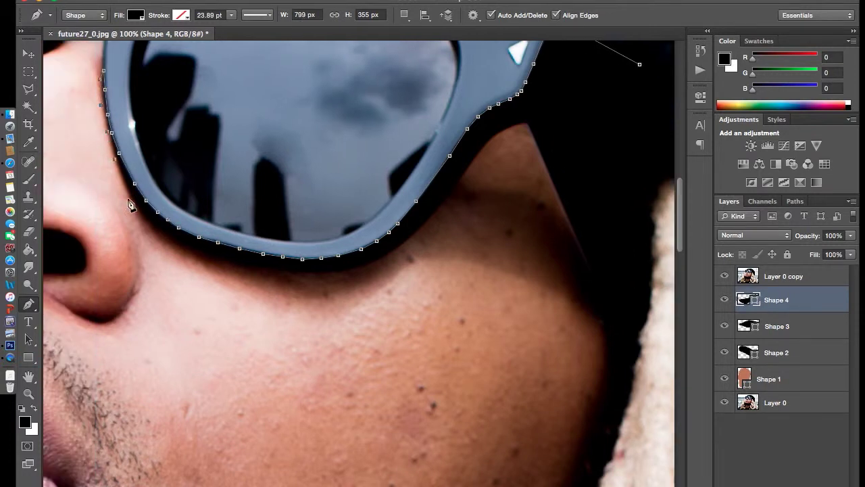
pyautogui.hscroll(3, 143, 223)
# Step: Trace the cheek shadow below the glasses and add points along the lens rim
pyautogui.click(135, 249)
pyautogui.click(169, 263)
pyautogui.click(201, 274)
pyautogui.click(226, 277)
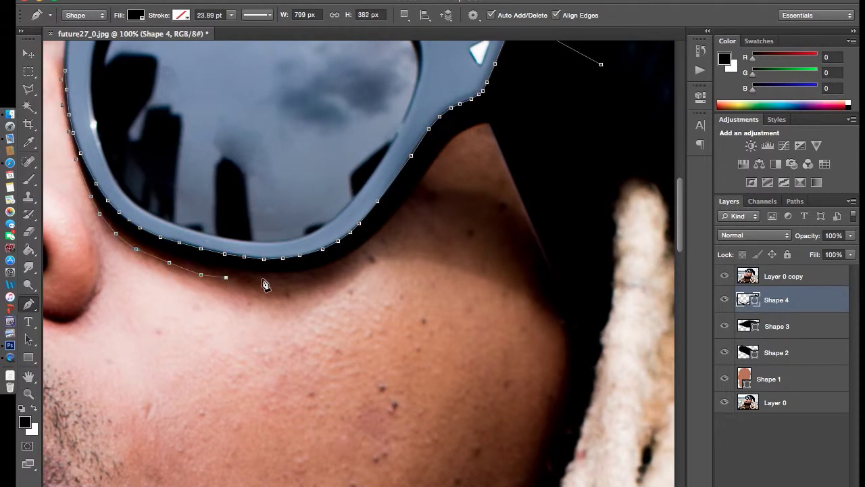
pyautogui.click(339, 261)
pyautogui.click(365, 243)
pyautogui.scroll(-2, 386, 243)
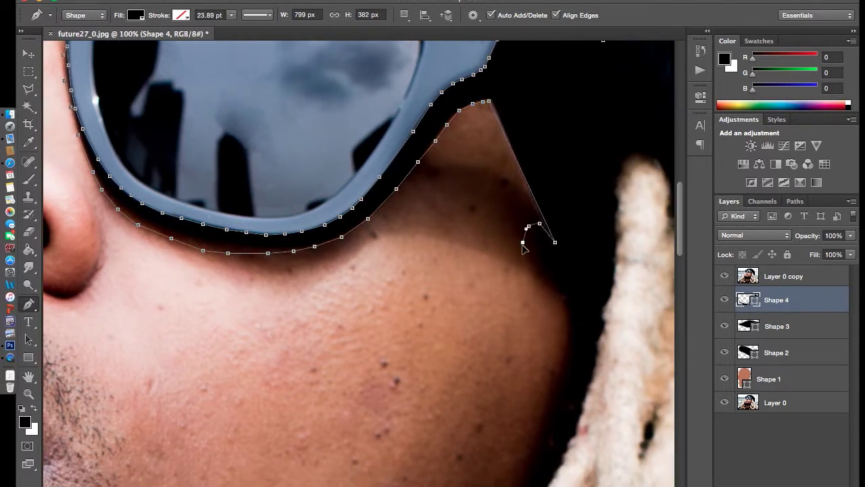
pyautogui.scroll(-10, 559, 300)
# Step: Trace the shadow edge down along the jawline
pyautogui.click(535, 215)
pyautogui.click(517, 253)
pyautogui.click(498, 298)
pyautogui.click(479, 340)
pyautogui.scroll(-7, 454, 394)
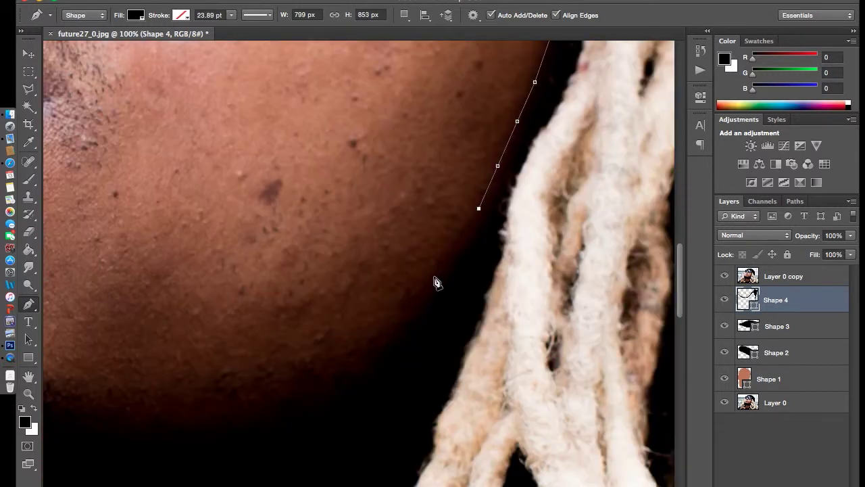
# Step: Extend the shadow outline further along the jaw
pyautogui.click(317, 376)
pyautogui.click(228, 412)
pyautogui.click(150, 412)
pyautogui.hscroll(-11, 106, 410)
pyautogui.click(411, 385)
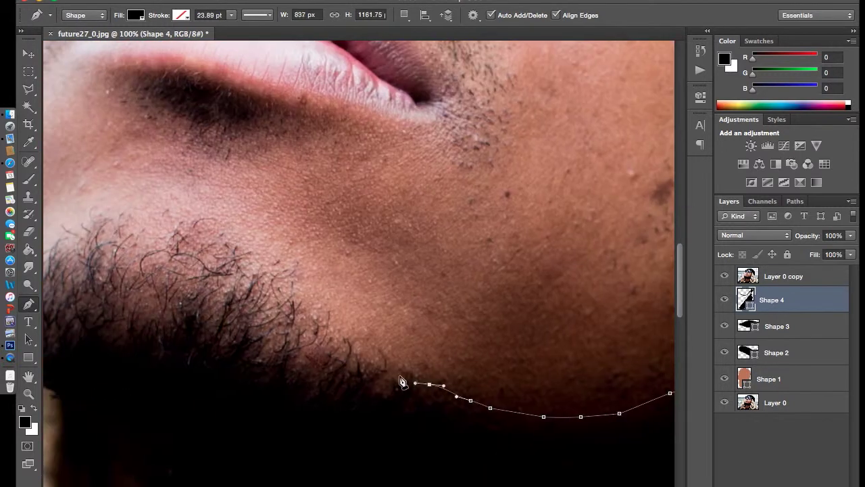
pyautogui.scroll(-4, 325, 338)
pyautogui.scroll(4, 325, 338)
# Step: Trace the beard edge along the jaw
pyautogui.click(408, 291)
pyautogui.click(254, 273)
pyautogui.click(182, 368)
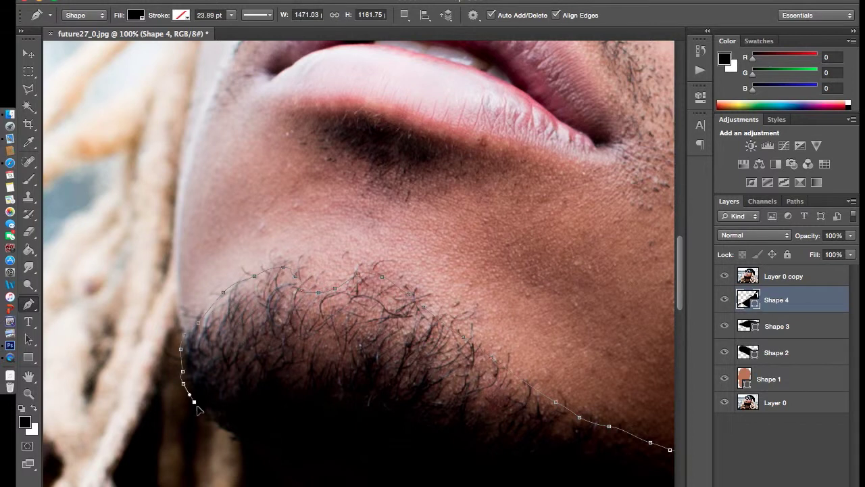
pyautogui.click(236, 435)
pyautogui.scroll(-8, 250, 465)
pyautogui.scroll(-5, 250, 232)
# Step: Trace down along the hair strand
pyautogui.click(242, 165)
pyautogui.click(229, 242)
pyautogui.click(223, 322)
pyautogui.scroll(-3, 219, 405)
pyautogui.click(205, 373)
# Step: Outline the hair strand together with the finger
pyautogui.click(155, 368)
pyautogui.click(167, 430)
pyautogui.click(209, 453)
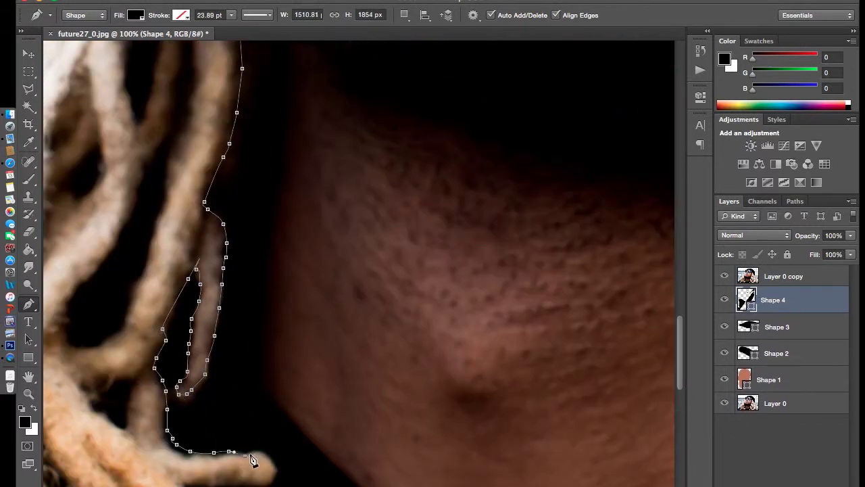
pyautogui.scroll(-4, 251, 463)
pyautogui.click(250, 352)
pyautogui.click(201, 350)
pyautogui.scroll(-5, 270, 351)
# Step: Continue the outline along the lower hair strand
pyautogui.click(289, 319)
pyautogui.click(252, 405)
pyautogui.scroll(-8, 338, 406)
pyautogui.hscroll(-3, 471, 360)
pyautogui.scroll(3, 471, 360)
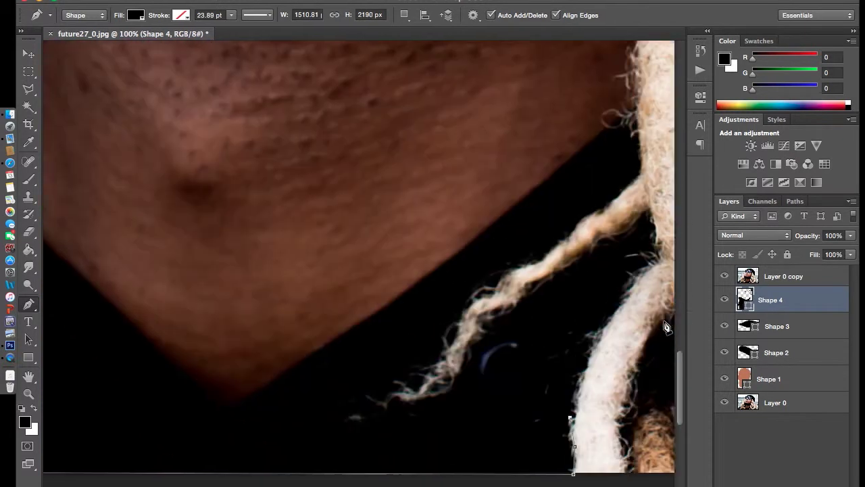
# Step: Trace the dark area along the chin and up the left jaw
pyautogui.click(548, 161)
pyautogui.click(393, 295)
pyautogui.click(223, 398)
pyautogui.click(136, 330)
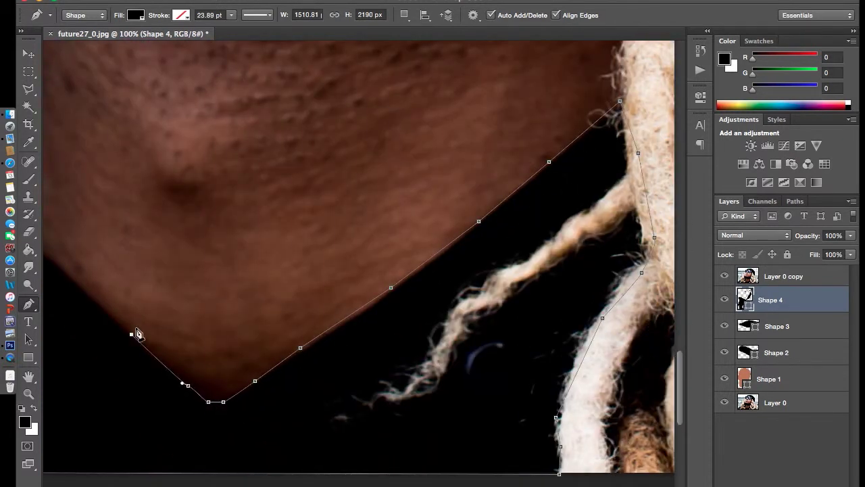
pyautogui.hscroll(-4, 139, 332)
pyautogui.click(229, 183)
pyautogui.scroll(3, 267, 162)
# Step: Trace along the jaw shadow edge
pyautogui.click(232, 135)
pyautogui.scroll(3, 232, 135)
pyautogui.click(290, 184)
pyautogui.click(434, 271)
pyautogui.click(608, 308)
pyautogui.hscroll(4, 596, 305)
# Step: Trace up the hair strand with a curved segment
pyautogui.click(598, 307)
pyautogui.hscroll(4, 602, 293)
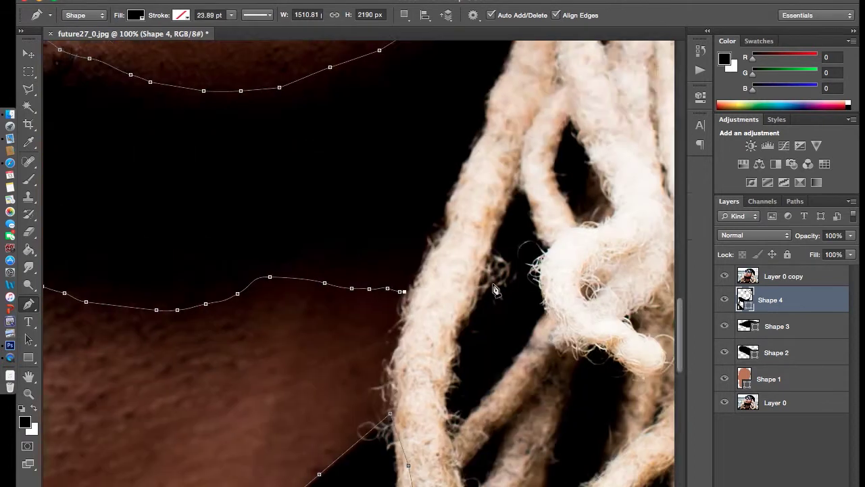
pyautogui.scroll(3, 602, 294)
pyautogui.click(373, 345)
pyautogui.click(391, 319)
pyautogui.moveTo(422, 274); pyautogui.dragTo(426, 251)
# Step: Continue curving the outline further up the hair strand
pyautogui.hscroll(-4, 426, 250)
pyautogui.scroll(2, 427, 250)
pyautogui.click(536, 285)
pyautogui.moveTo(550, 222); pyautogui.dragTo(553, 207)
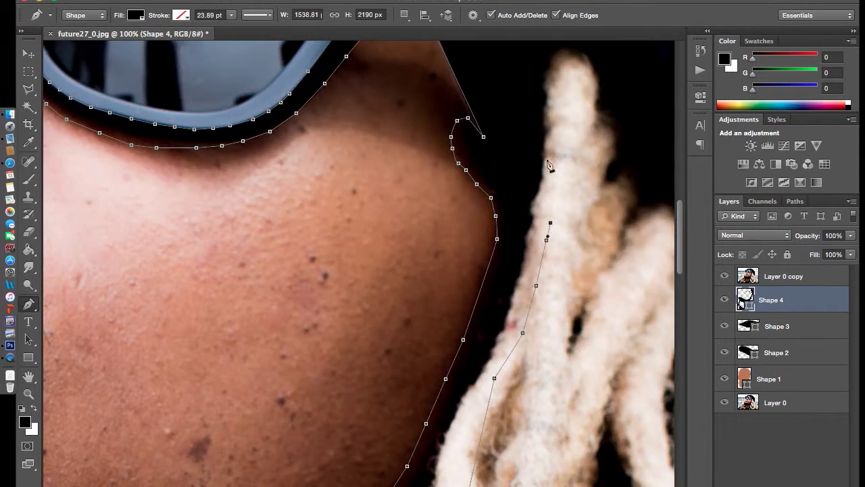
pyautogui.hscroll(3, 618, 203)
pyautogui.scroll(-3, 324, 309)
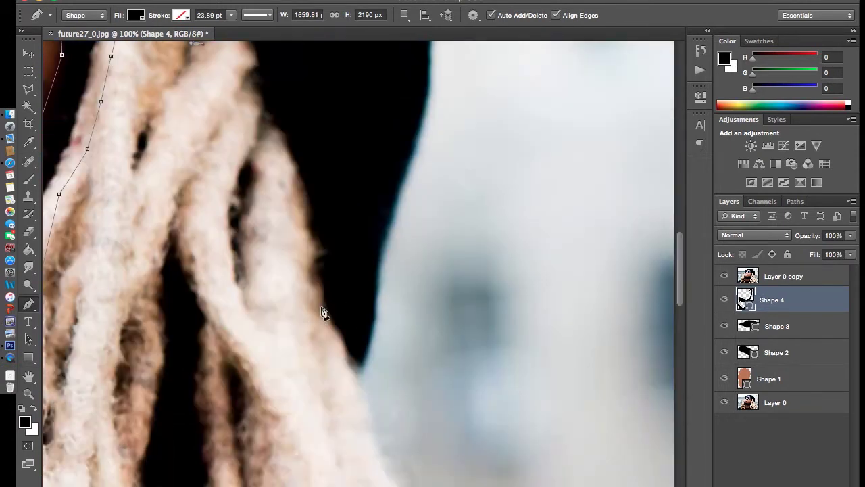
pyautogui.scroll(3, 252, 386)
# Step: Trace the second hair strand and down the hair edge
pyautogui.click(238, 350)
pyautogui.click(257, 408)
pyautogui.scroll(-3, 262, 417)
pyautogui.scroll(-3, 290, 398)
pyautogui.click(354, 410)
pyautogui.click(372, 362)
# Step: Trace up the beanie's side edge to the top of the outline
pyautogui.click(377, 312)
pyautogui.click(383, 275)
pyautogui.click(401, 222)
pyautogui.click(422, 157)
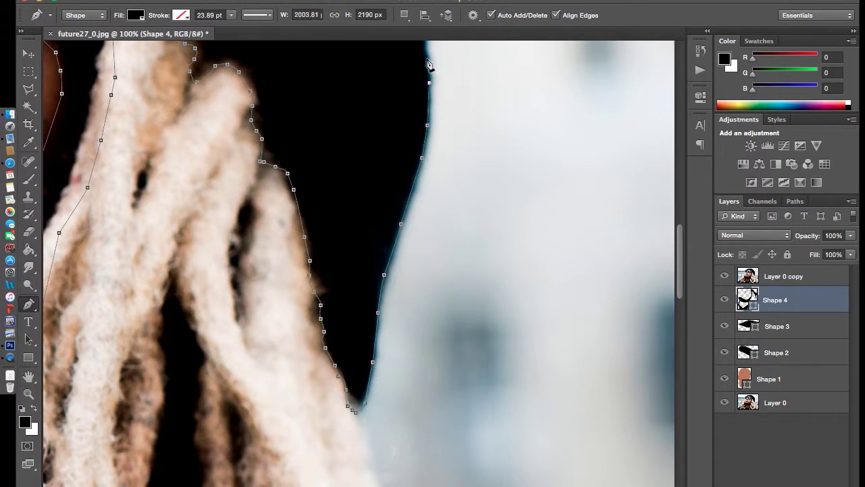
pyautogui.click(425, 94)
pyautogui.scroll(3, 392, 135)
pyautogui.hscroll(2, 379, 155)
pyautogui.click(363, 72)
pyautogui.scroll(4, 363, 203)
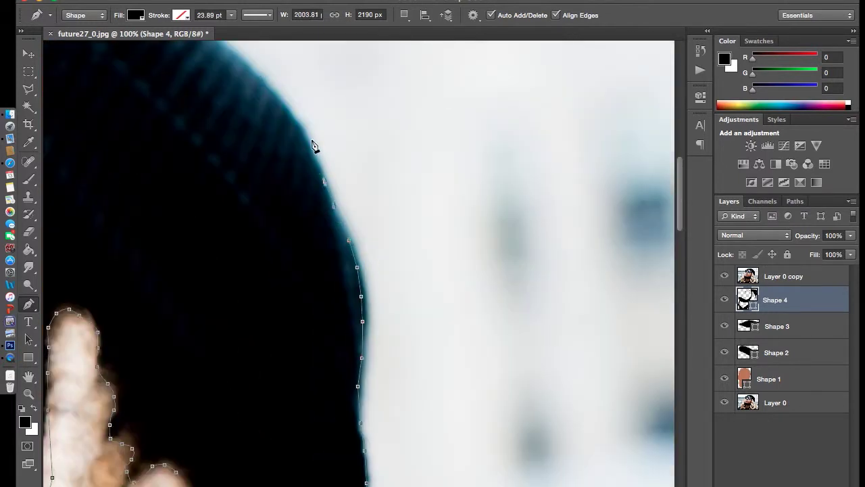
pyautogui.scroll(5, 315, 152)
# Step: Trace along the beanie's lower edge, briefly opening and dismissing the path options
pyautogui.click(255, 300)
pyautogui.click(231, 282)
pyautogui.click(167, 228)
pyautogui.rightClick(280, 321)
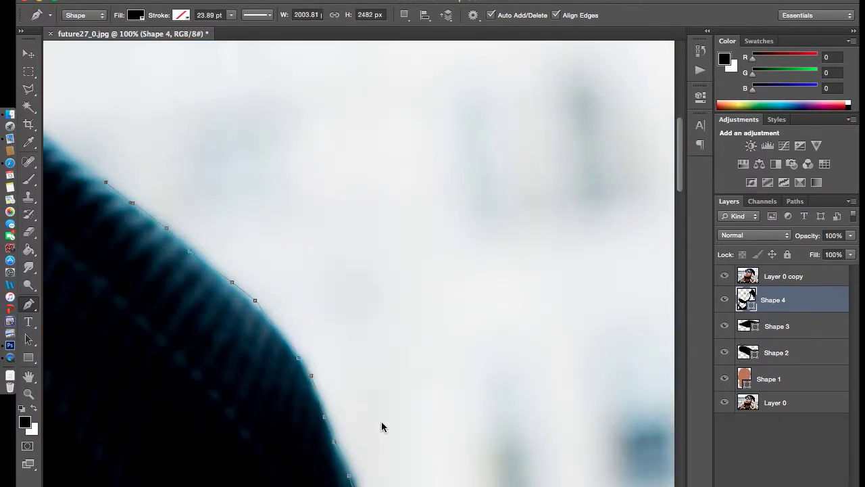
pyautogui.click(424, 409)
pyautogui.scroll(5, 466, 342)
pyautogui.hscroll(-3, 405, 271)
# Step: Finish the beanie top edge and remove a stray point with Delete Anchor Point
pyautogui.click(568, 234)
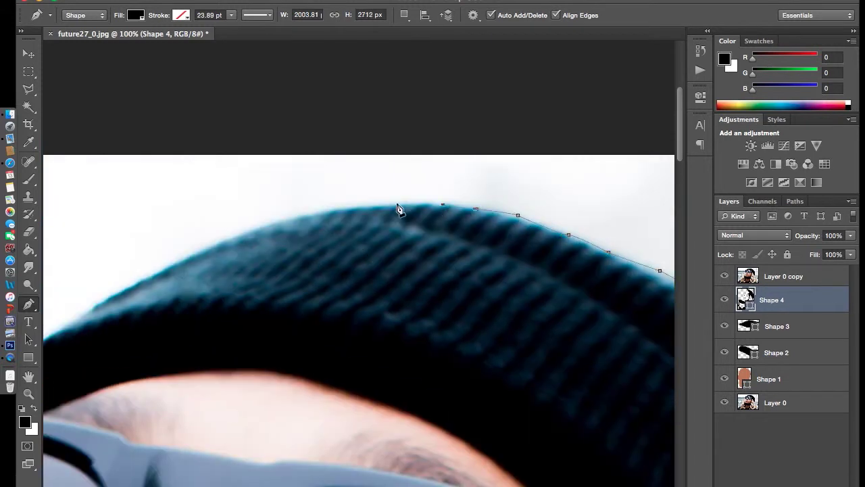
pyautogui.scroll(-2, 135, 297)
pyautogui.hscroll(-4, 101, 311)
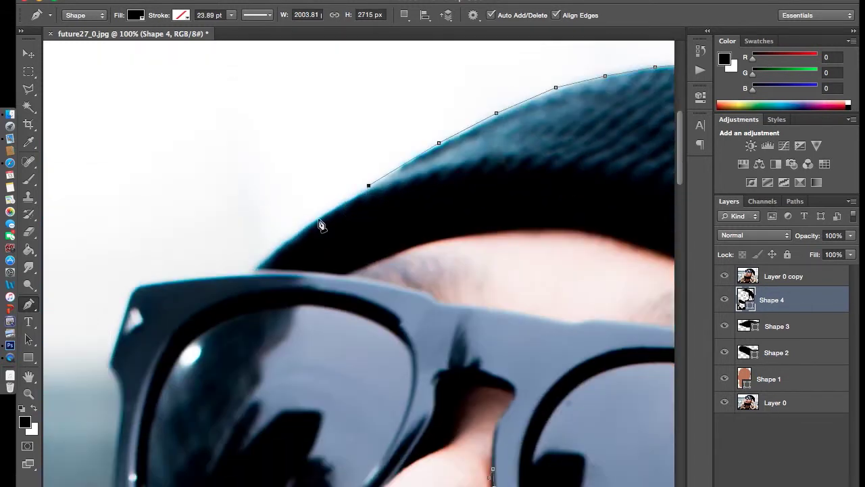
pyautogui.hscroll(10, 473, 291)
pyautogui.scroll(1, 338, 256)
pyautogui.click(239, 228)
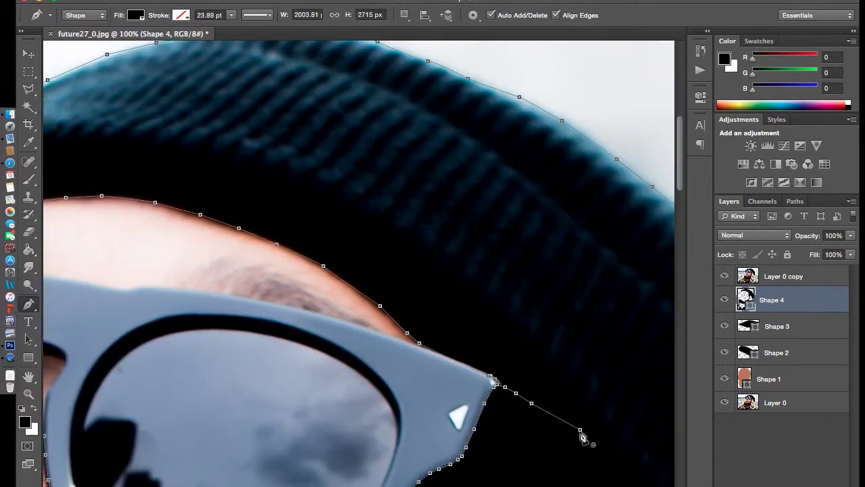
pyautogui.rightClick(517, 399)
pyautogui.click(518, 393)
pyautogui.scroll(-5, 518, 399)
pyautogui.hscroll(-5, 517, 398)
pyautogui.hscroll(-5, 559, 221)
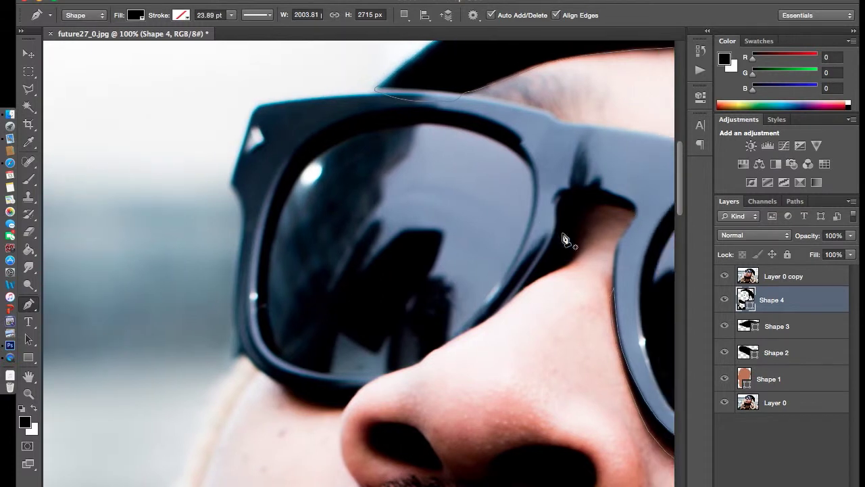
# Step: Trace a closed dark shape over the glasses bridge with the Pen tool
pyautogui.click(636, 210)
pyautogui.click(600, 184)
pyautogui.click(585, 153)
pyautogui.click(567, 188)
pyautogui.click(542, 258)
pyautogui.click(517, 293)
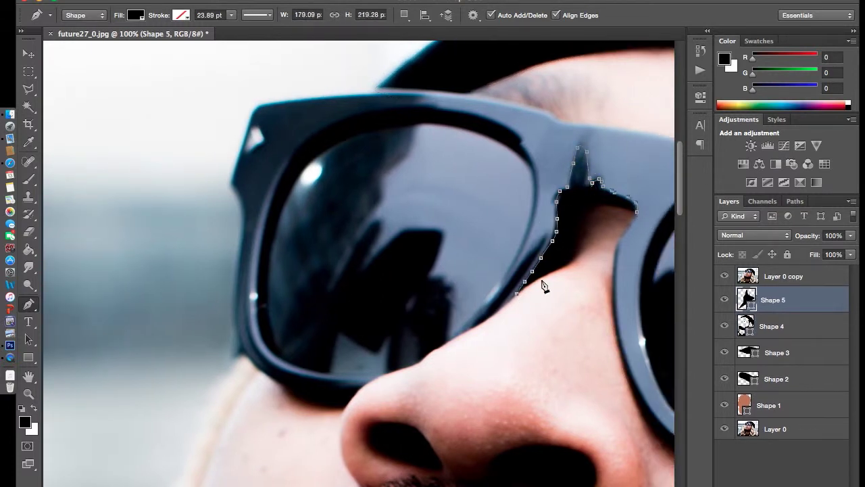
pyautogui.click(637, 211)
pyautogui.scroll(-10, 473, 203)
# Step: Outline dark shapes for the right and left nostrils
pyautogui.click(480, 140)
pyautogui.click(542, 117)
pyautogui.click(597, 142)
pyautogui.click(523, 164)
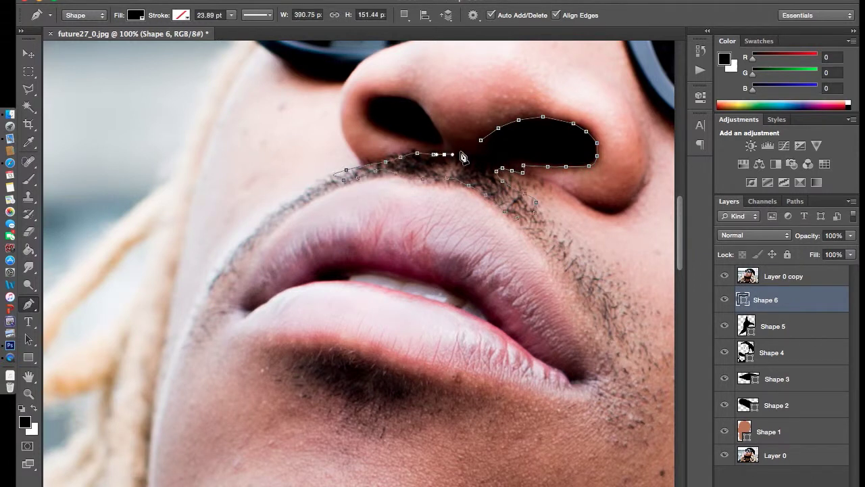
pyautogui.click(480, 140)
pyautogui.click(436, 127)
pyautogui.click(379, 102)
# Step: Draw a dark shape above the upper lip and commit the path
pyautogui.click(436, 127)
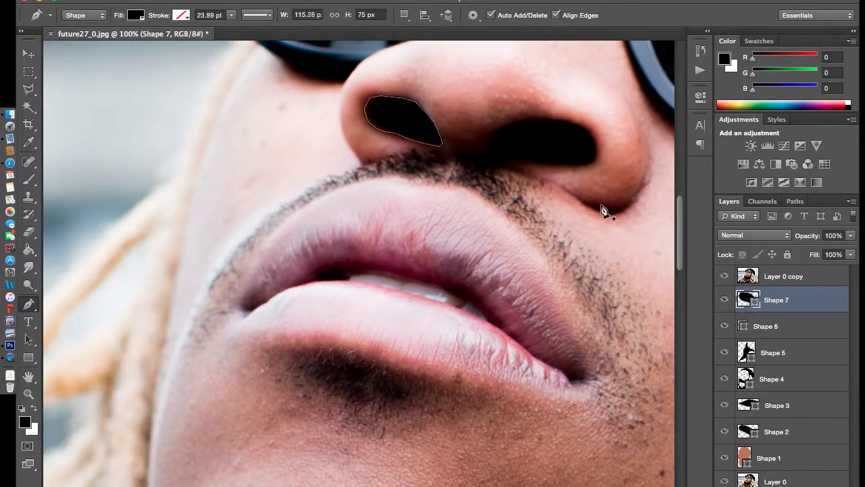
pyautogui.click(363, 164)
pyautogui.click(322, 180)
pyautogui.click(282, 206)
pyautogui.click(241, 242)
pyautogui.press('Return')
# Step: Trace the mustache as a shape along the upper lip edge
pyautogui.click(172, 340)
pyautogui.click(216, 311)
pyautogui.click(243, 254)
pyautogui.click(273, 218)
pyautogui.click(345, 184)
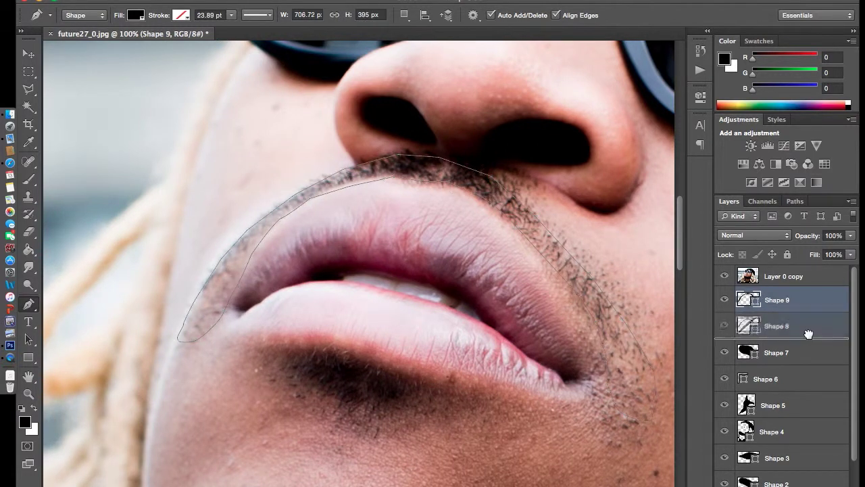
# Step: Move Shape 9 below Shape 8, hide Shape 8 and select Shape 9
pyautogui.moveTo(777, 300); pyautogui.dragTo(777, 338)
pyautogui.click(784, 276)
pyautogui.click(725, 276)
pyautogui.click(724, 276)
pyautogui.click(726, 277)
# Step: Draw a closed dark shape along the lower lip's edge
pyautogui.click(777, 326)
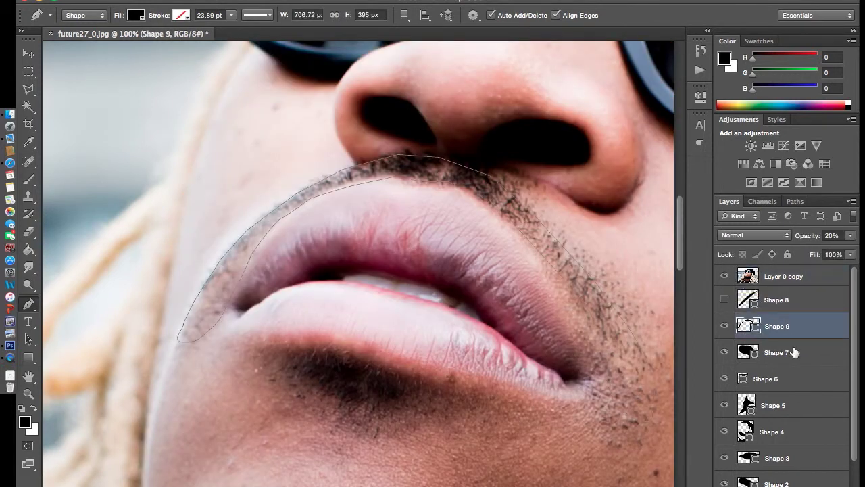
pyautogui.hotkey('ctrl', 'v')
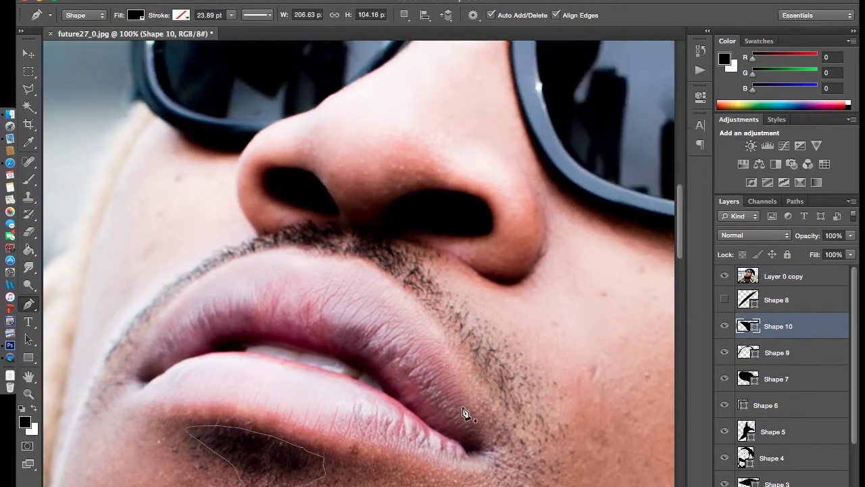
pyautogui.scroll(-2, 465, 414)
pyautogui.click(426, 377)
pyautogui.click(443, 386)
pyautogui.click(459, 393)
pyautogui.click(473, 400)
pyautogui.click(481, 401)
pyautogui.click(483, 404)
# Step: Add small lip details: the upper-lip gap and the mouth corner shapes
pyautogui.click(353, 313)
pyautogui.click(378, 342)
pyautogui.click(386, 329)
pyautogui.click(248, 294)
pyautogui.click(216, 292)
pyautogui.click(212, 301)
pyautogui.click(237, 305)
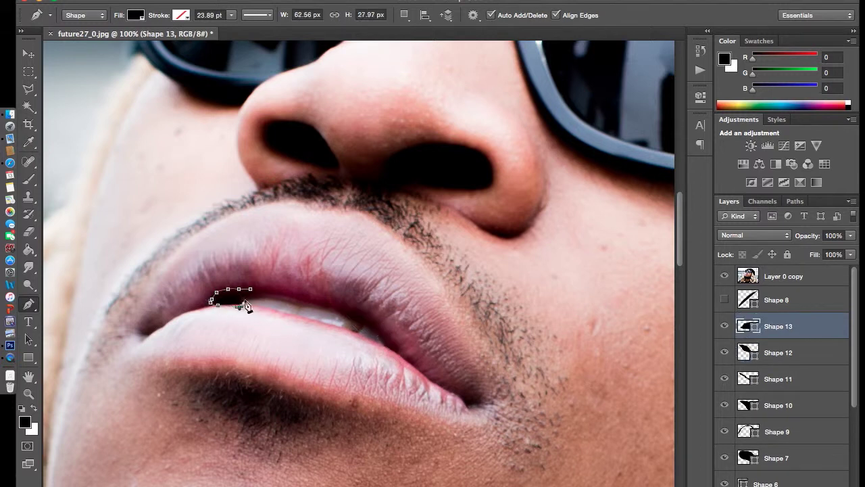
pyautogui.click(169, 323)
pyautogui.click(144, 337)
pyautogui.click(168, 329)
# Step: Compare the new shapes against the photo copy, then add a new empty layer
pyautogui.scroll(-3, 193, 380)
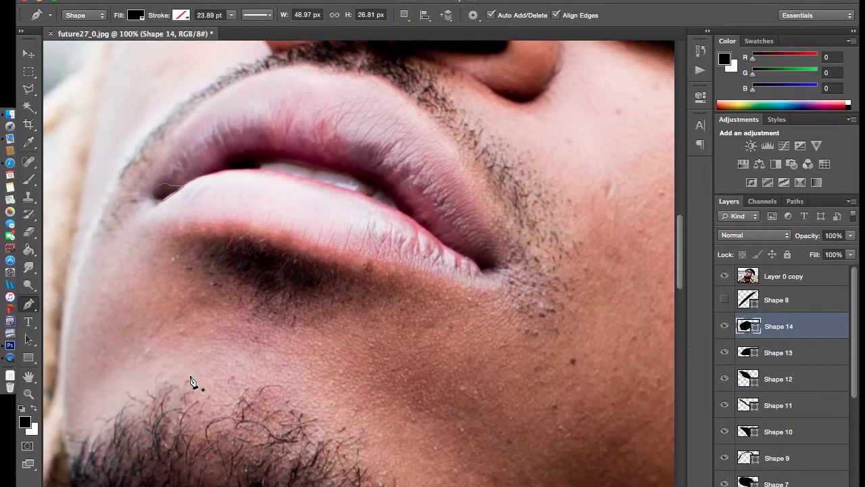
pyautogui.scroll(8, 192, 381)
pyautogui.scroll(-5, 193, 380)
pyautogui.scroll(4, 193, 380)
pyautogui.scroll(1, 193, 380)
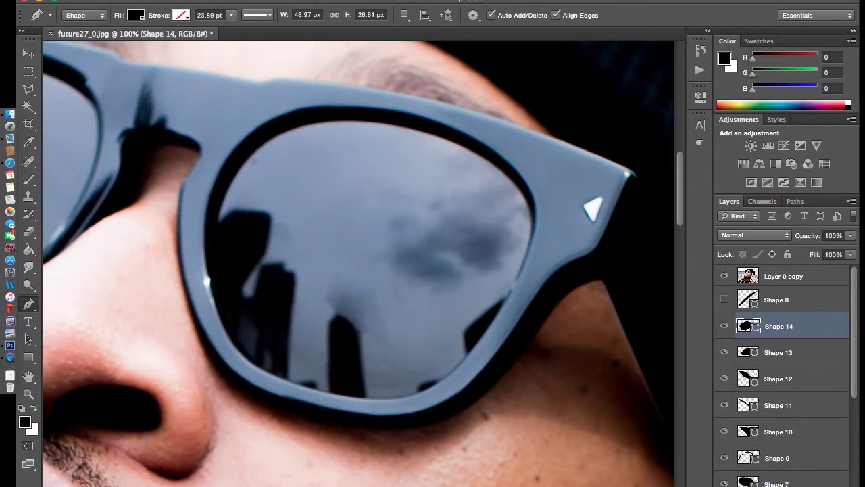
pyautogui.scroll(-5, 193, 380)
pyautogui.click(724, 276)
pyautogui.scroll(-5, 498, 284)
pyautogui.scroll(2, 473, 385)
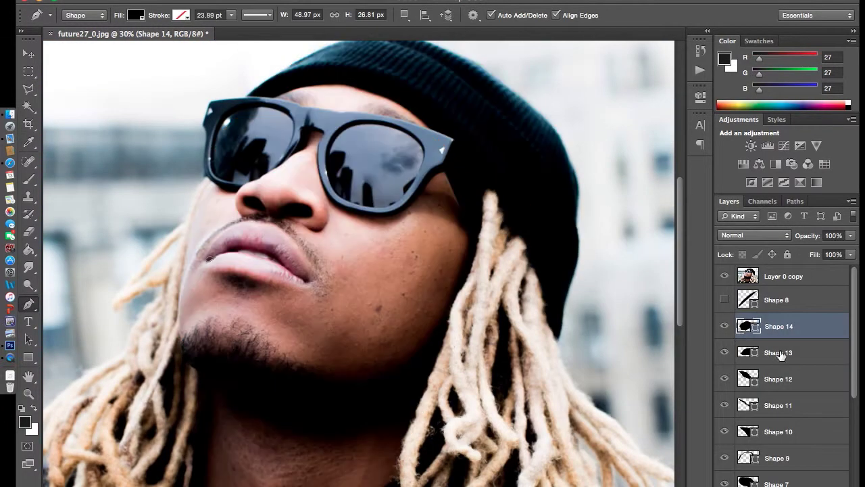
pyautogui.hotkey('ctrl', 'shift', 'alt', 'n')
pyautogui.scroll(5, 454, 137)
# Step: Start the sunglasses frame path at its corner and run it along the top edge
pyautogui.click(415, 204)
pyautogui.click(404, 189)
pyautogui.click(350, 167)
pyautogui.click(291, 143)
pyautogui.click(160, 112)
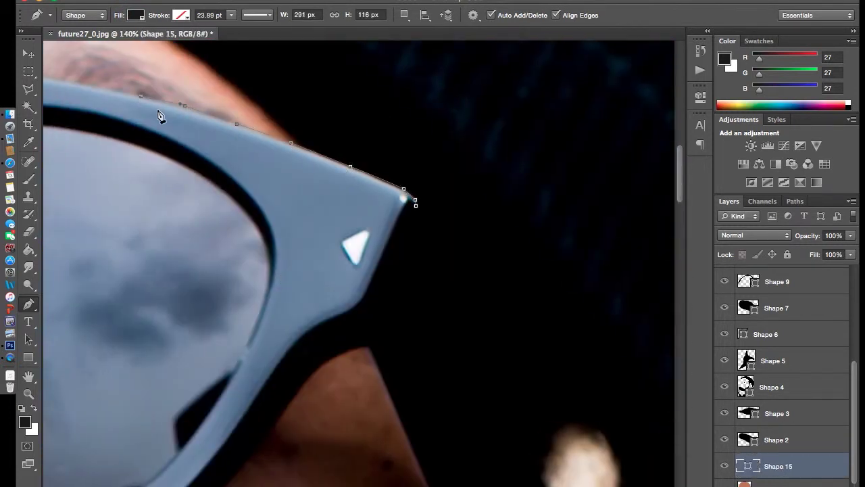
pyautogui.hscroll(-5, 160, 112)
pyautogui.click(183, 71)
pyautogui.hscroll(-10, 254, 91)
pyautogui.hscroll(5, 255, 91)
# Step: Extend the frame's top edge and delete two misplaced anchor points
pyautogui.click(446, 143)
pyautogui.click(410, 132)
pyautogui.click(245, 110)
pyautogui.click(185, 111)
pyautogui.hscroll(-5, 185, 110)
pyautogui.rightClick(407, 106)
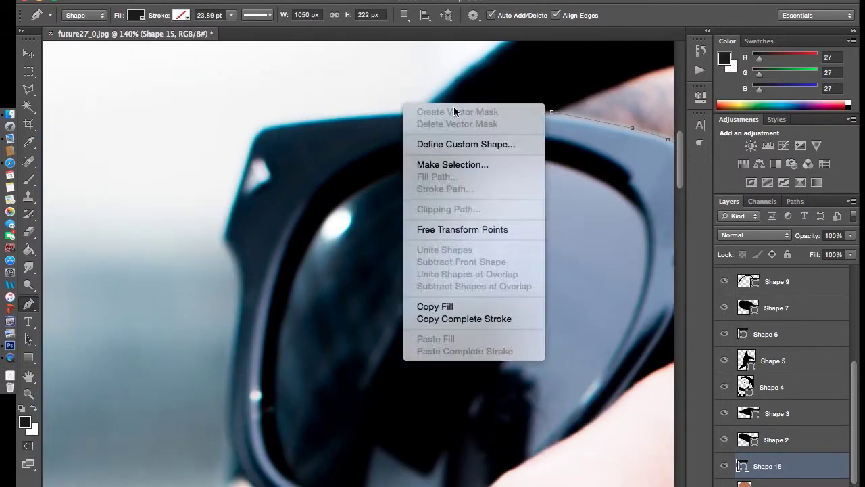
pyautogui.click(459, 111)
pyautogui.rightClick(551, 111)
pyautogui.click(595, 114)
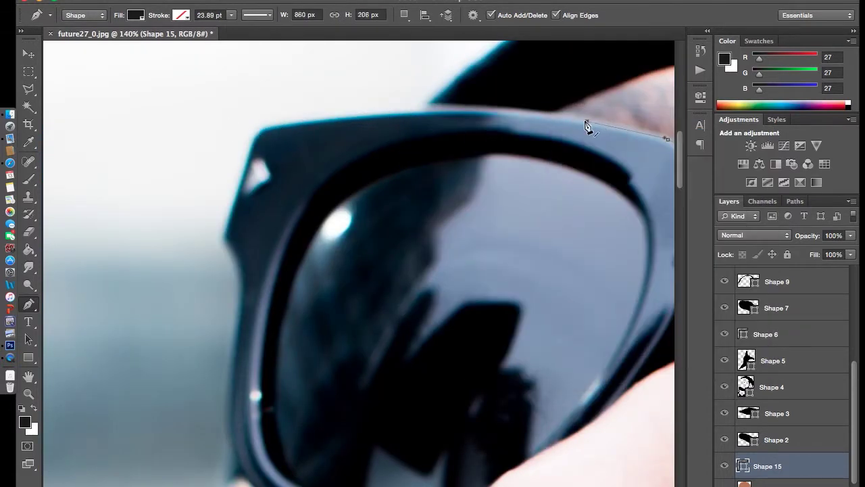
# Step: Continue the frame path down the side and toward the bridge
pyautogui.click(227, 247)
pyautogui.scroll(-5, 227, 248)
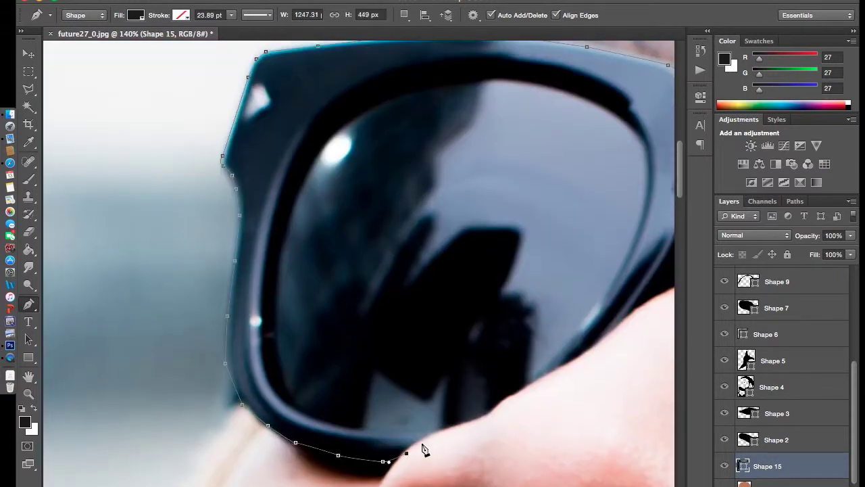
pyautogui.scroll(5, 597, 347)
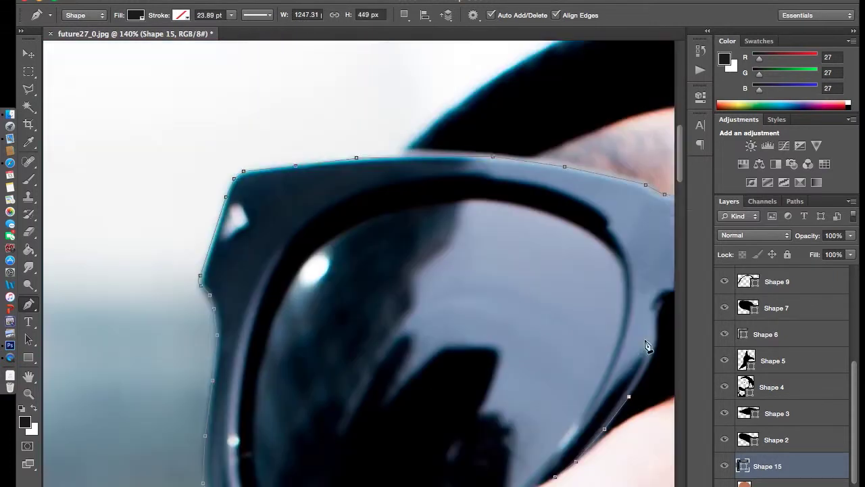
pyautogui.hscroll(8, 486, 336)
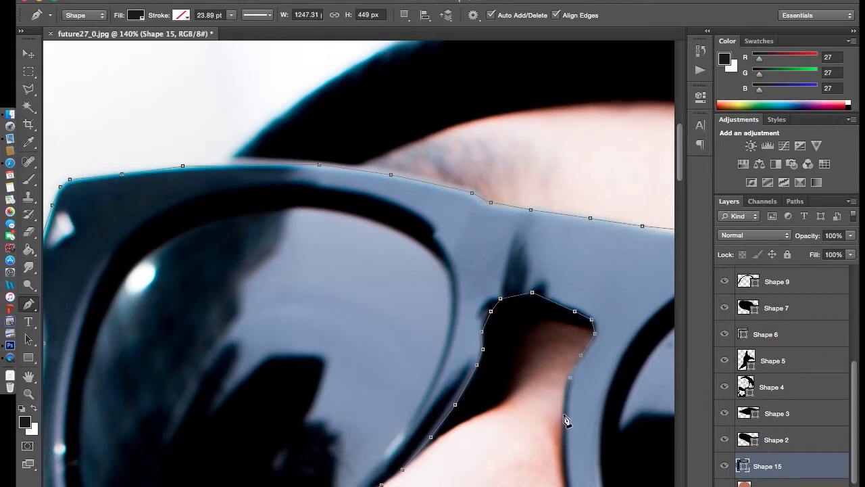
pyautogui.click(564, 454)
pyautogui.scroll(-5, 567, 371)
pyautogui.scroll(-5, 603, 471)
pyautogui.hscroll(4, 604, 471)
# Step: Finish the frame path beside the nose and along the lens's lower rim
pyautogui.click(538, 373)
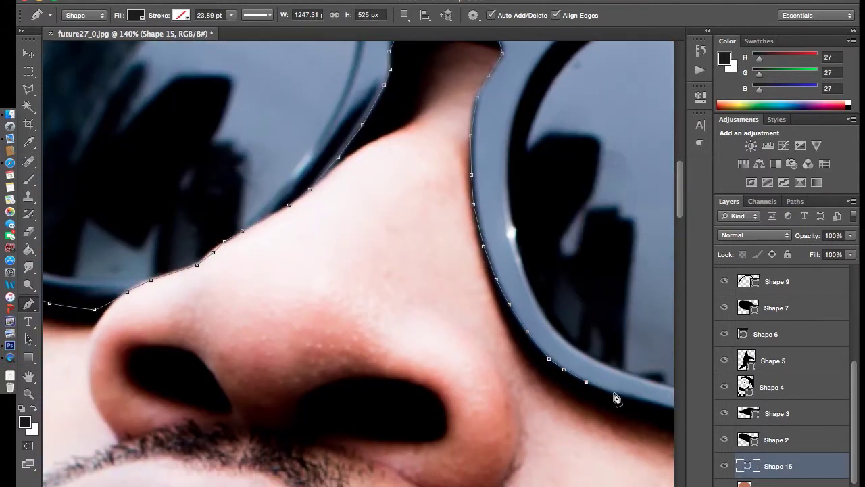
pyautogui.hscroll(8, 443, 399)
pyautogui.click(444, 399)
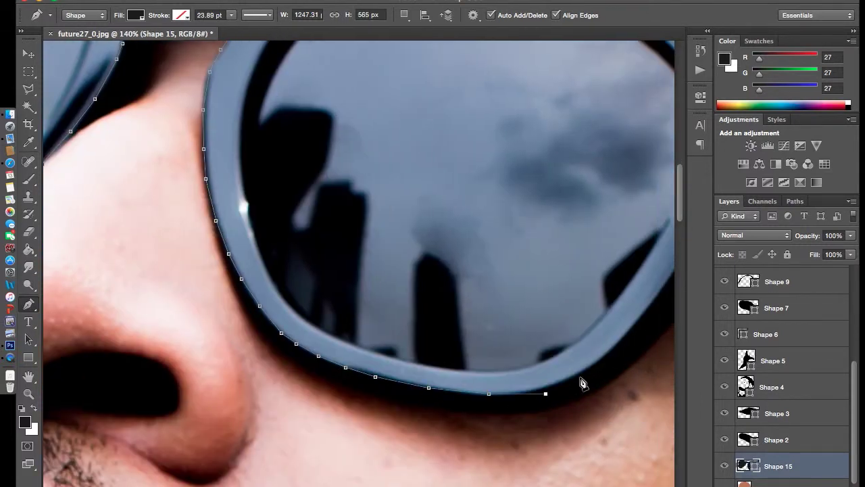
pyautogui.click(581, 383)
pyautogui.hscroll(8, 581, 382)
pyautogui.scroll(5, 106, 294)
pyautogui.hscroll(-8, 336, 195)
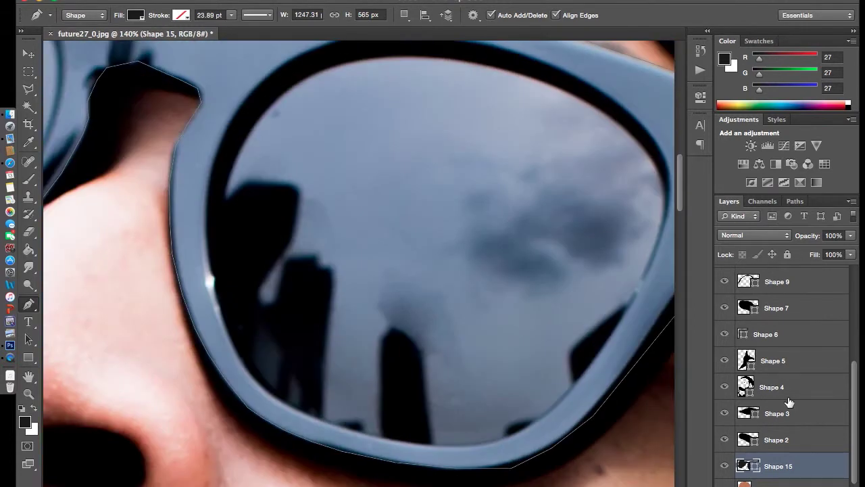
# Step: View the artwork at actual size and toggle the photo copy to check the frame
pyautogui.hotkey('ctrl', '1')
pyautogui.scroll(5, 784, 372)
pyautogui.click(725, 276)
pyautogui.click(771, 276)
pyautogui.click(724, 276)
pyautogui.scroll(-5, 786, 477)
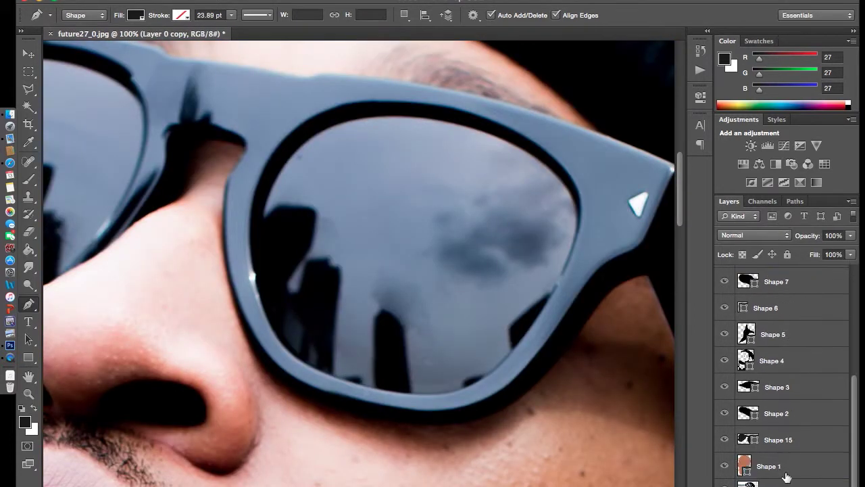
# Step: Draw Shape 16 at the frame corner and move Shapes 2 and 3 below the glasses frame
pyautogui.click(186, 111)
pyautogui.moveTo(146, 178); pyautogui.dragTo(123, 226)
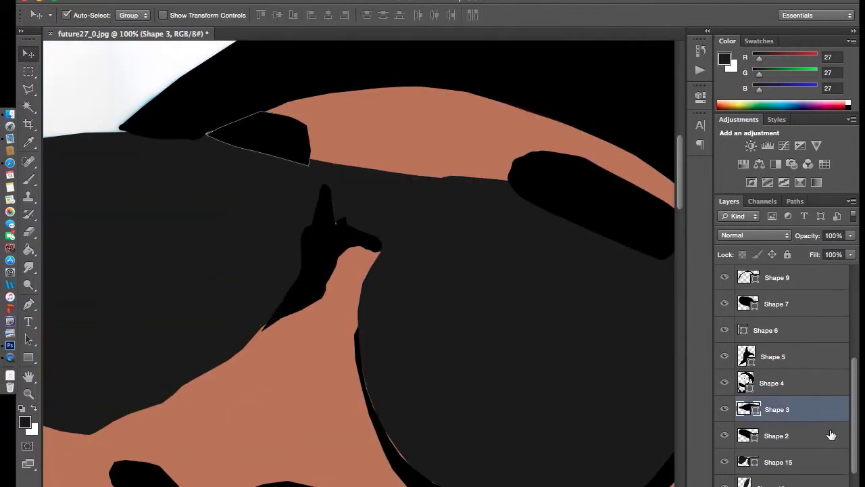
pyautogui.keyDown('shift'); pyautogui.click(817, 435); pyautogui.keyUp('shift')
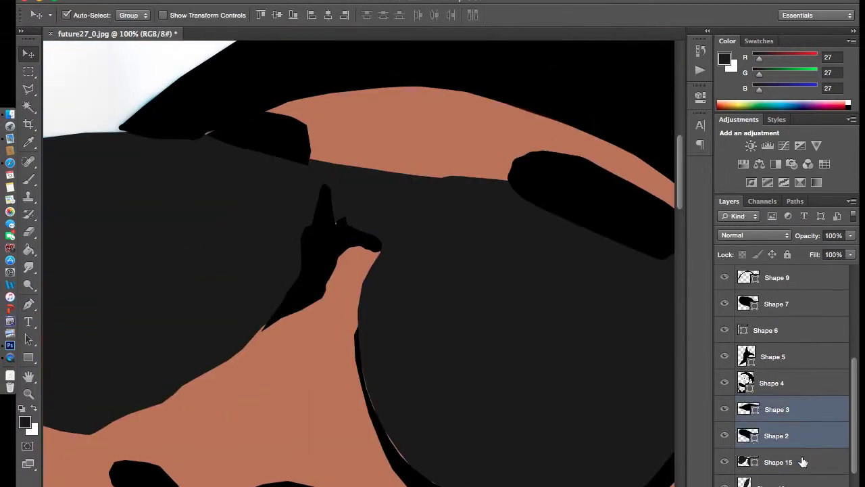
pyautogui.moveTo(818, 436); pyautogui.dragTo(811, 481)
pyautogui.scroll(-5, 332, 288)
pyautogui.scroll(2, 332, 287)
# Step: Draw Shape 17 along the lens's lower edge and bring the reference photo back into view
pyautogui.click(561, 302)
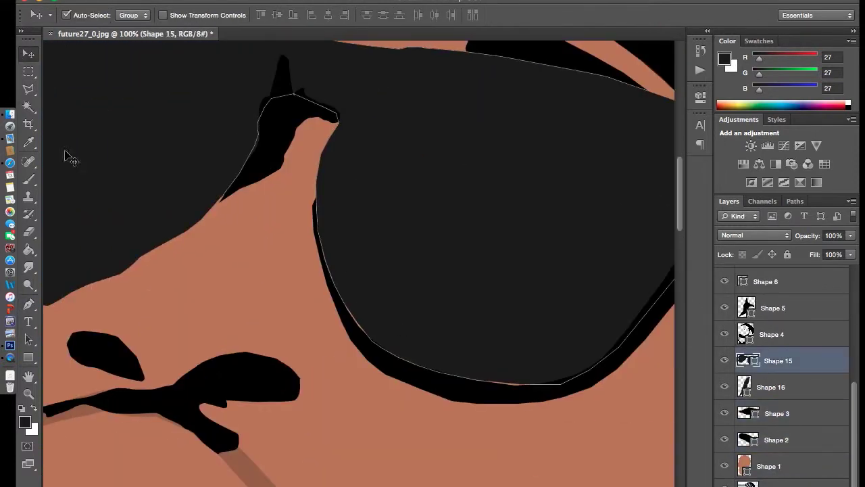
pyautogui.click(28, 304)
pyautogui.click(325, 212)
pyautogui.click(321, 252)
pyautogui.click(412, 366)
pyautogui.click(569, 358)
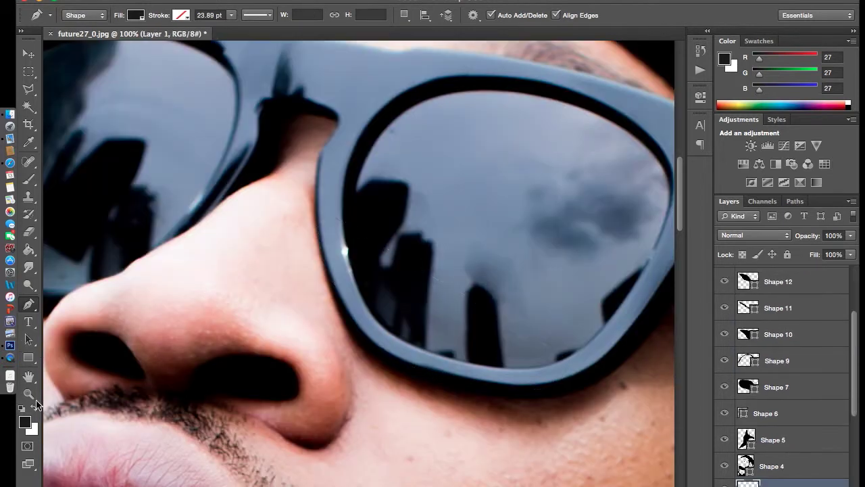
pyautogui.click(21, 408)
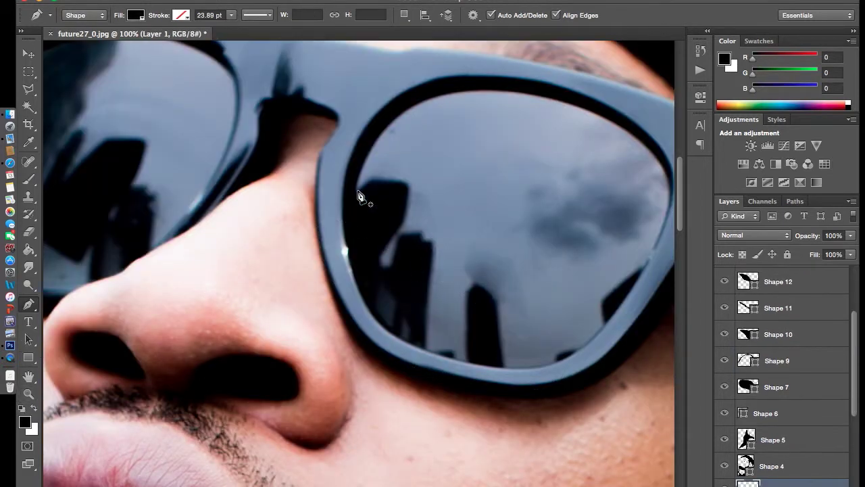
# Step: Trace the black reflection inside the right lens along its upper rim
pyautogui.click(666, 211)
pyautogui.click(642, 143)
pyautogui.click(632, 135)
pyautogui.click(618, 125)
pyautogui.click(604, 116)
pyautogui.click(583, 108)
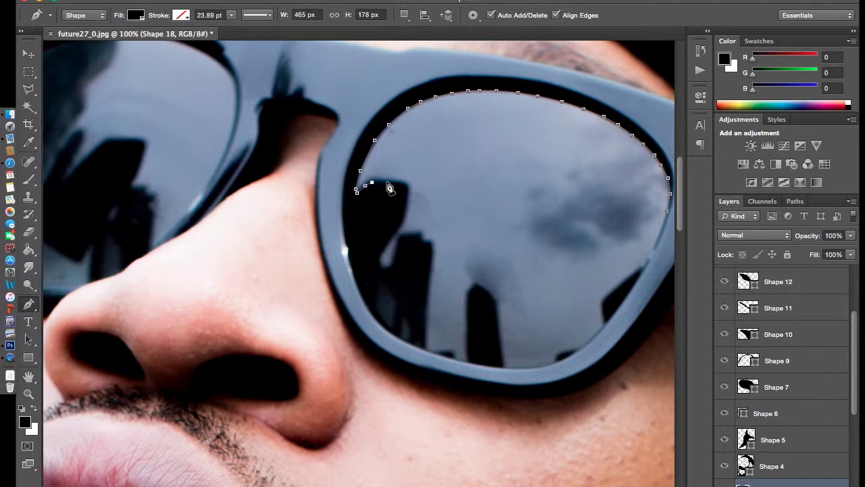
pyautogui.click(426, 348)
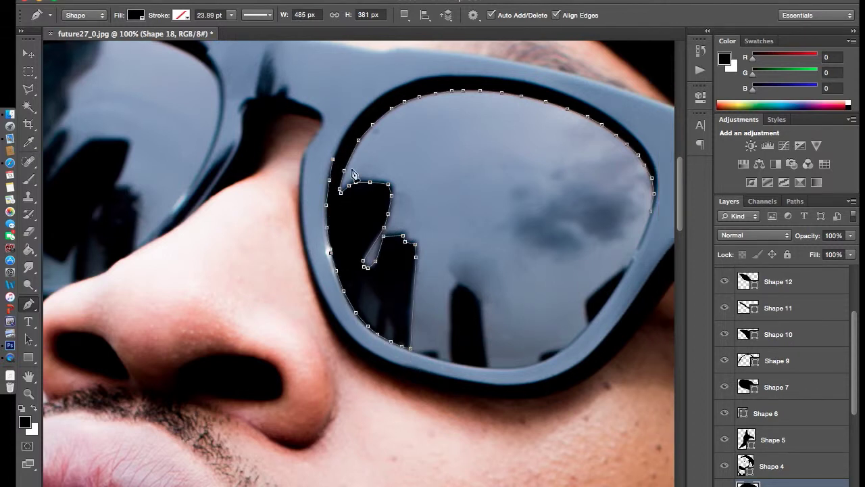
# Step: Finish and close the right-lens reflection outline as a black shape
pyautogui.hscroll(2, 346, 184)
pyautogui.rightClick(329, 176)
pyautogui.press('Escape')
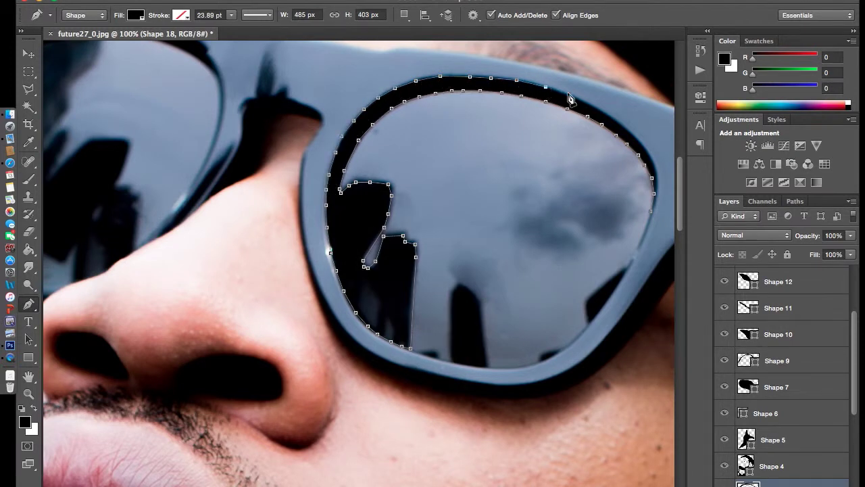
pyautogui.hscroll(5, 534, 111)
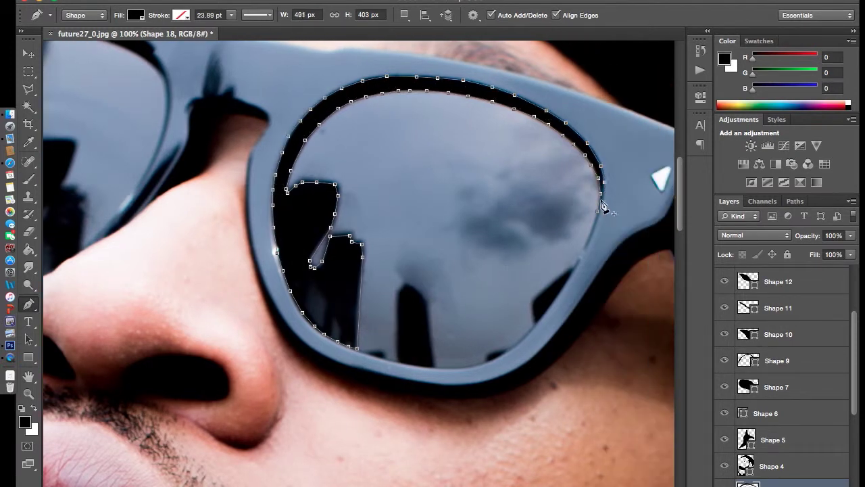
pyautogui.hscroll(6, 598, 222)
pyautogui.scroll(5, 778, 372)
pyautogui.click(724, 276)
# Step: Toggle Layer 0 copy's visibility to preview the black reflection shapes
pyautogui.click(724, 275)
pyautogui.click(723, 276)
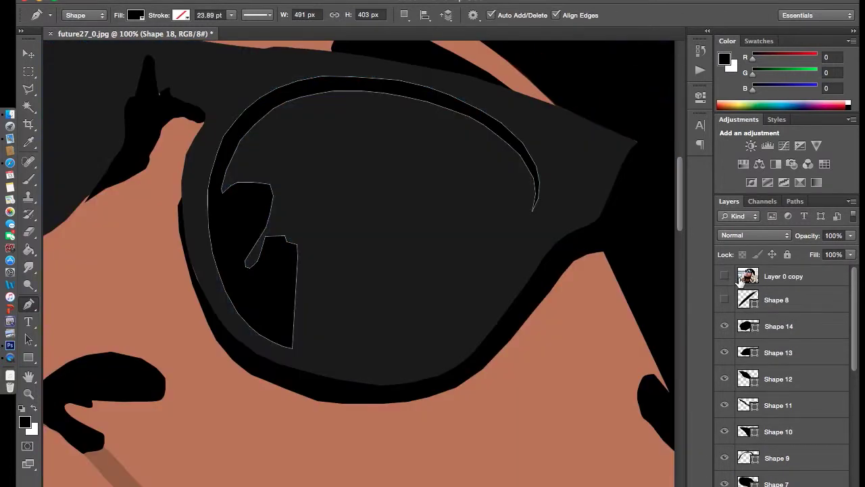
pyautogui.scroll(-5, 777, 372)
pyautogui.click(777, 388)
pyautogui.scroll(5, 777, 372)
pyautogui.click(723, 275)
# Step: Outline a thin dark reflection streak in the lens as a black shape
pyautogui.click(369, 365)
pyautogui.click(363, 313)
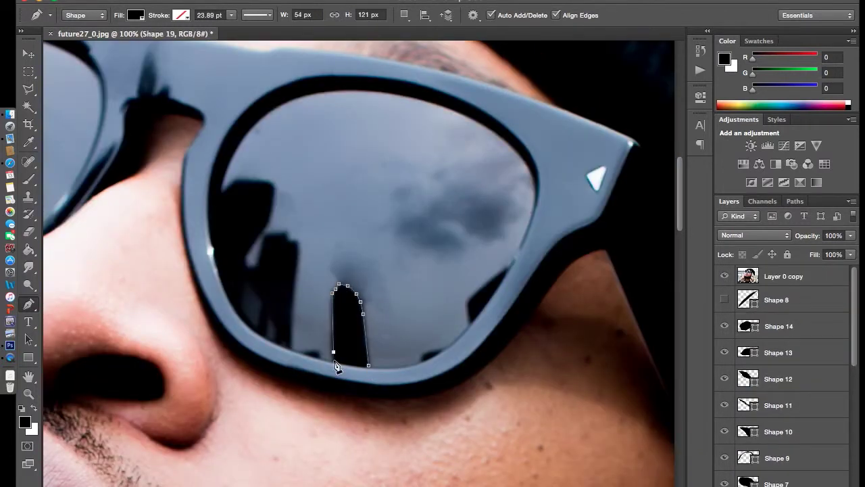
pyautogui.click(369, 371)
pyautogui.moveTo(422, 356); pyautogui.dragTo(430, 352)
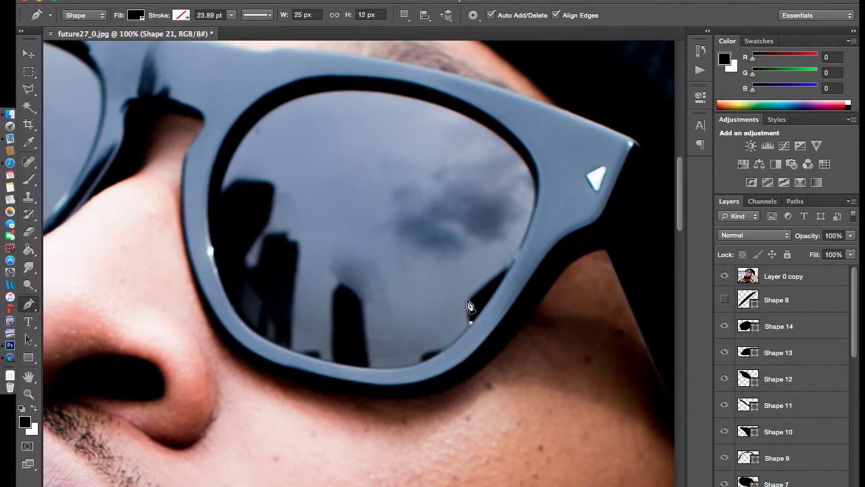
# Step: Trace the dark reflection in the left lens, extending it along the lens top
pyautogui.click(355, 344)
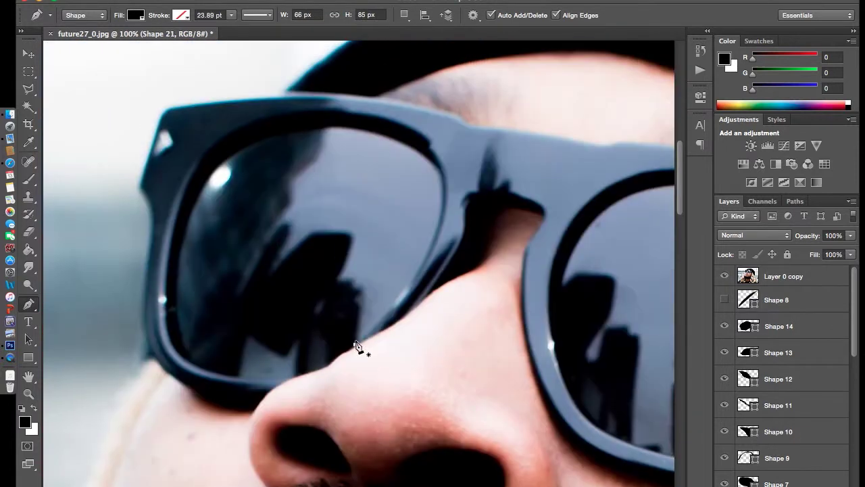
pyautogui.click(358, 319)
pyautogui.click(359, 309)
pyautogui.click(358, 293)
pyautogui.click(353, 285)
pyautogui.moveTo(352, 242); pyautogui.dragTo(275, 270)
pyautogui.moveTo(290, 232); pyautogui.dragTo(210, 291)
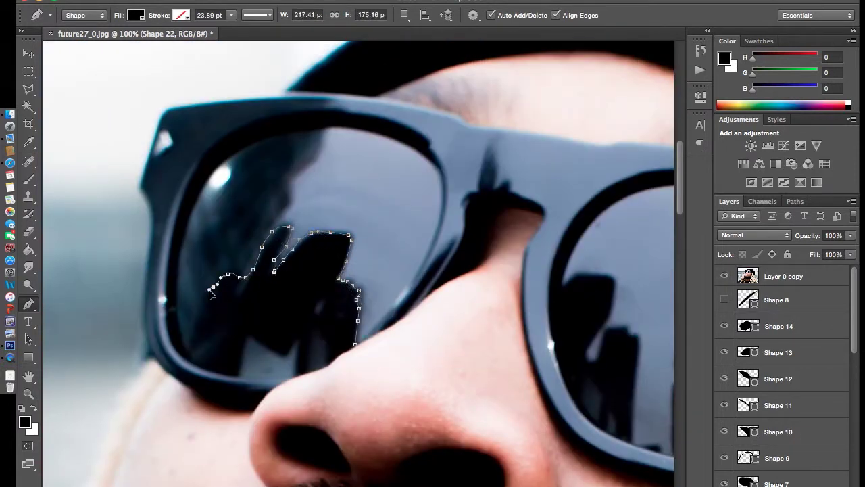
pyautogui.moveTo(263, 149)
pyautogui.mouseDown()
pyautogui.moveTo(331, 131)
pyautogui.moveTo(436, 170)
pyautogui.mouseUp()
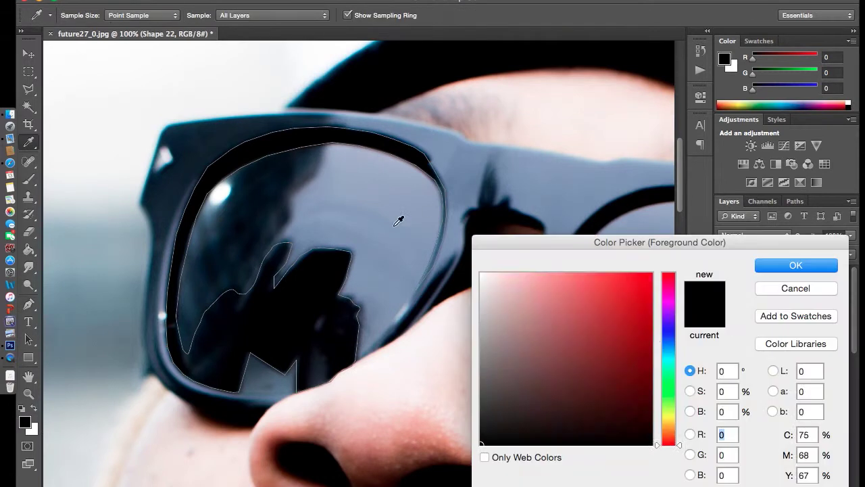
# Step: Sample the pale grey-blue lens colour from the photo as the new fill, stacked below the reflections
pyautogui.click(400, 216)
pyautogui.moveTo(673, 429); pyautogui.dragTo(673, 323)
pyautogui.click(795, 265)
pyautogui.click(744, 331)
# Step: Trace the left lens outline as a closed light-blue shape
pyautogui.click(339, 141)
pyautogui.click(289, 144)
pyautogui.click(195, 208)
pyautogui.click(173, 303)
pyautogui.click(183, 361)
pyautogui.click(236, 390)
pyautogui.click(382, 329)
pyautogui.click(409, 295)
pyautogui.click(427, 264)
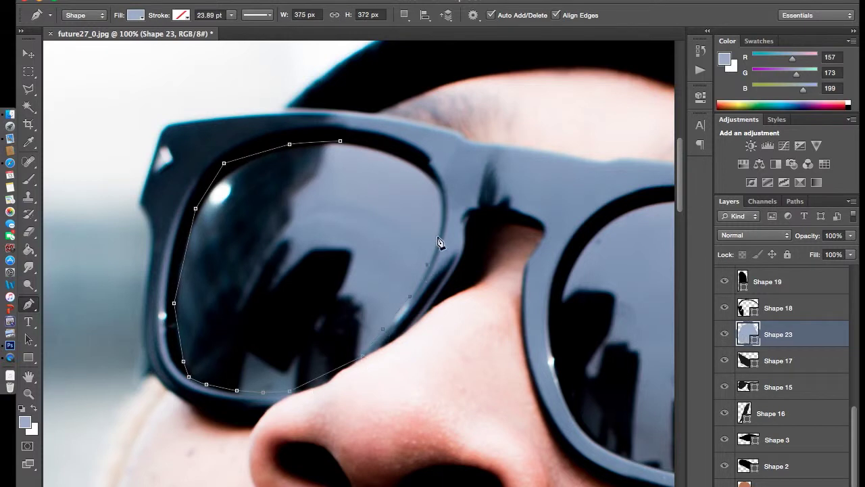
pyautogui.click(341, 144)
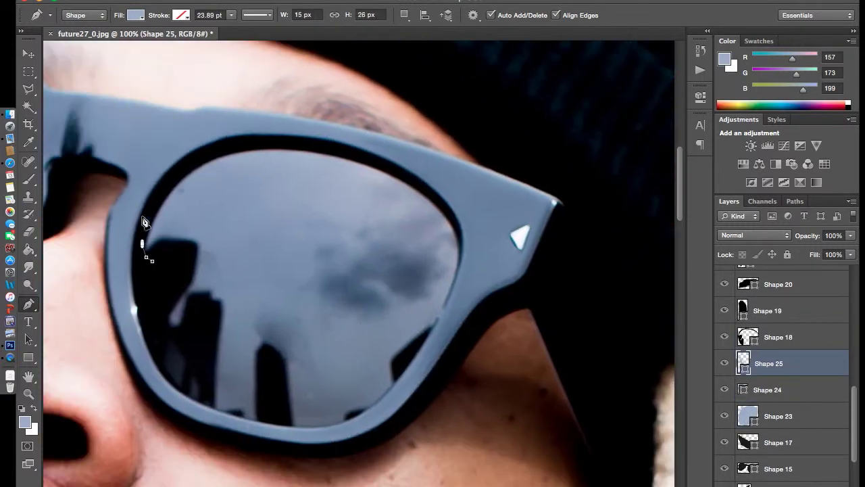
# Step: Trace the second lens rim as a closed light-blue shape
pyautogui.click(154, 202)
pyautogui.click(189, 164)
pyautogui.click(295, 146)
pyautogui.click(428, 187)
pyautogui.click(457, 232)
pyautogui.click(425, 333)
pyautogui.click(394, 383)
pyautogui.click(354, 415)
pyautogui.click(287, 426)
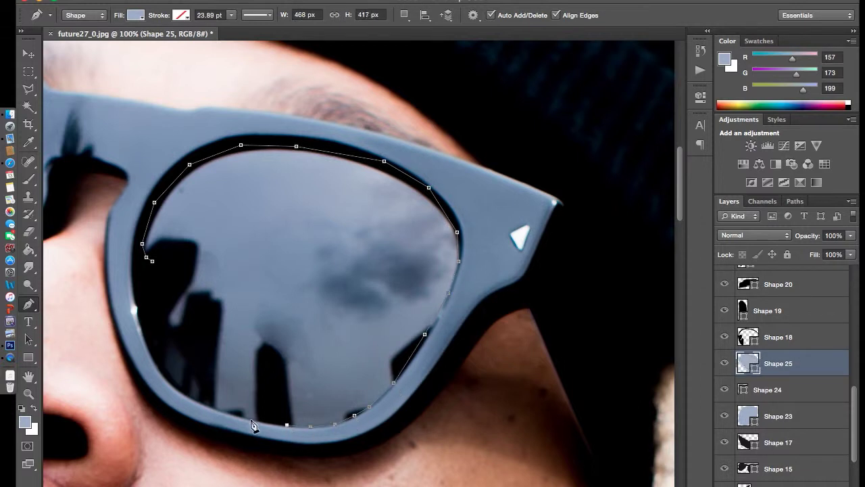
pyautogui.click(150, 262)
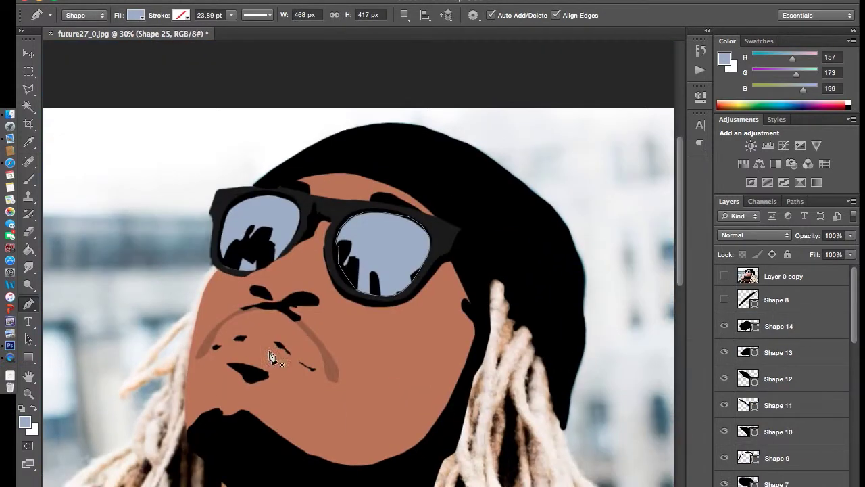
# Step: Select the reference photo layer and switch to the Eyedropper for the next fill colour
pyautogui.scroll(-3, 269, 356)
pyautogui.click(784, 276)
pyautogui.press('i')
pyautogui.click(25, 423)
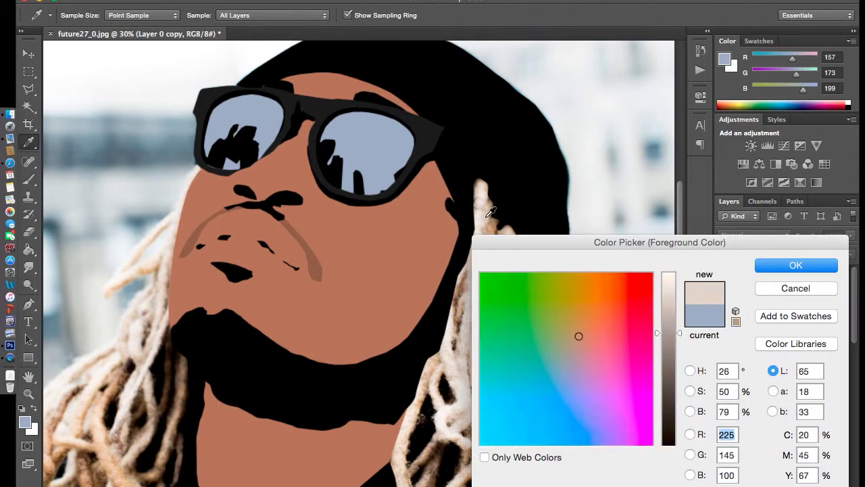
# Step: Sample the light beige dreadlock colour and move down to Layer 1 near the bottom of the stack
pyautogui.click(436, 379)
pyautogui.click(426, 372)
pyautogui.click(430, 379)
pyautogui.press('Return')
pyautogui.press('p')
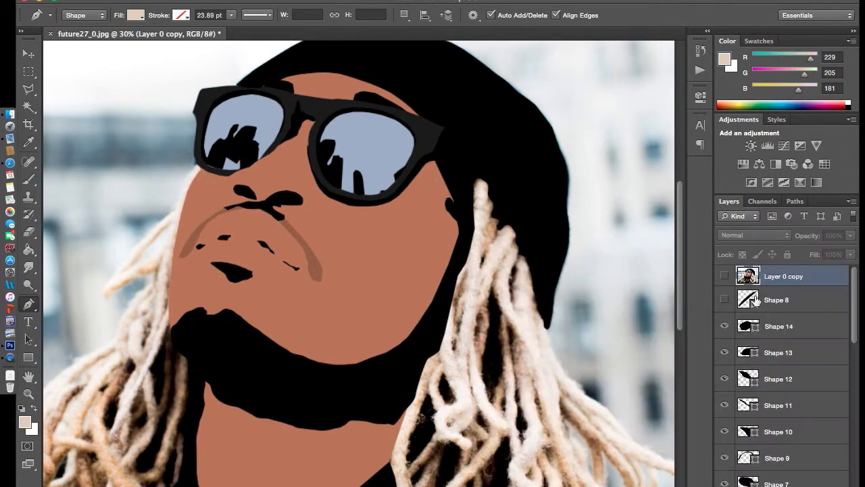
pyautogui.hotkey('alt', '[')
pyautogui.hotkey('alt', ',')
pyautogui.scroll(-5, 497, 176)
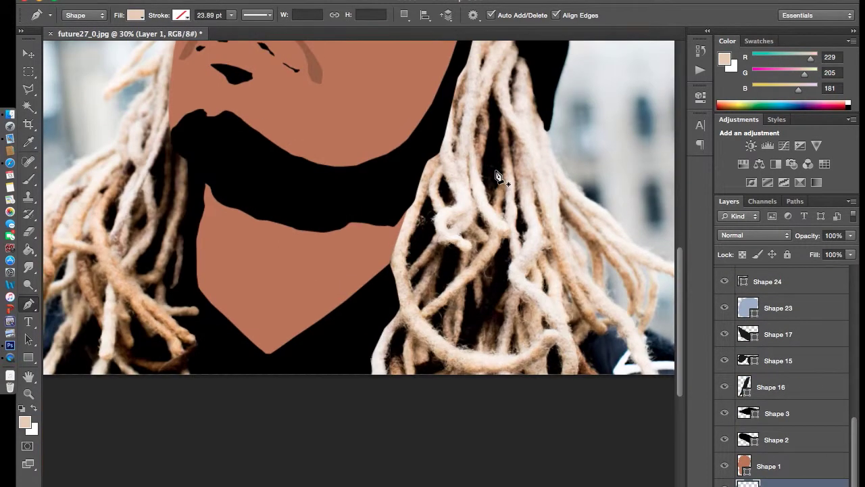
pyautogui.scroll(2, 491, 177)
# Step: Trace the right-side dreadlocks beside the face down and across the bottom
pyautogui.click(515, 94)
pyautogui.click(485, 54)
pyautogui.click(462, 135)
pyautogui.click(444, 182)
pyautogui.click(407, 284)
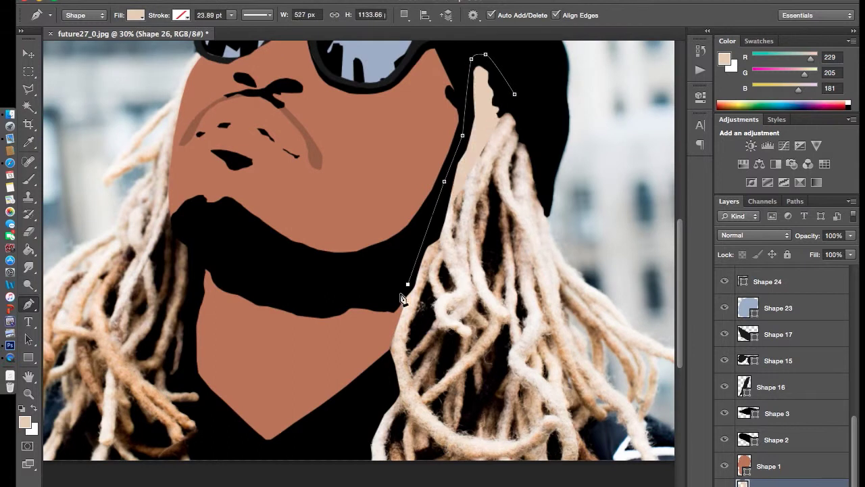
pyautogui.click(387, 350)
pyautogui.click(397, 381)
pyautogui.click(357, 431)
pyautogui.click(594, 466)
pyautogui.click(578, 436)
pyautogui.click(588, 408)
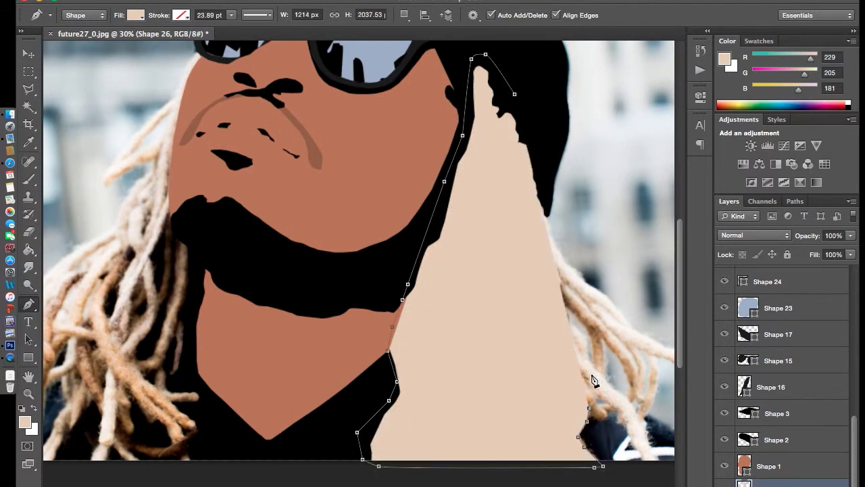
# Step: Trace the hair's outer edge back up, closing the right-side beige shape
pyautogui.click(590, 365)
pyautogui.click(589, 345)
pyautogui.click(581, 333)
pyautogui.click(570, 319)
pyautogui.click(563, 310)
pyautogui.click(563, 284)
pyautogui.click(514, 94)
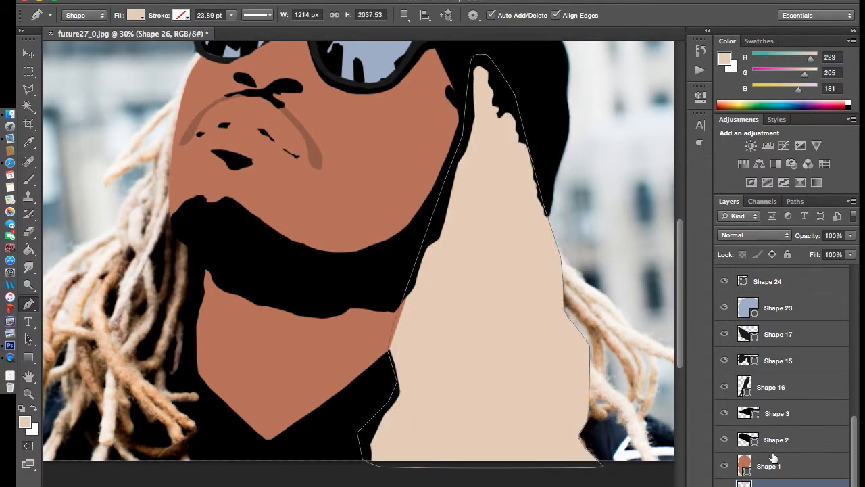
# Step: Outline a loose right-side dreadlock strand as a beige shape
pyautogui.click(546, 245)
pyautogui.click(554, 253)
pyautogui.click(568, 262)
pyautogui.click(574, 268)
pyautogui.click(582, 277)
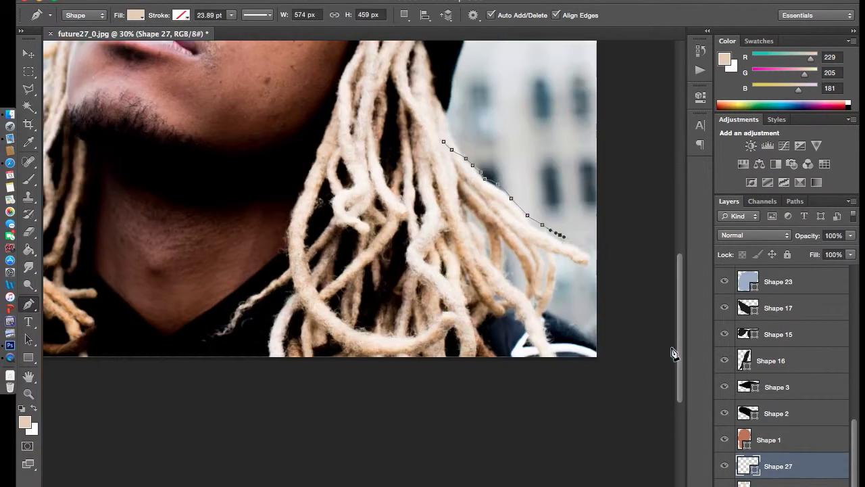
pyautogui.moveTo(672, 352); pyautogui.dragTo(515, 274)
pyautogui.click(505, 305)
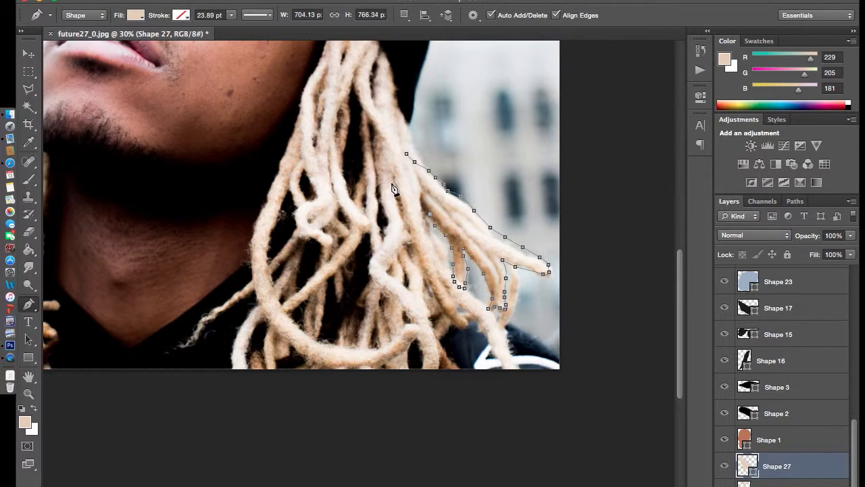
pyautogui.click(406, 154)
# Step: Begin another dreadlock strand and hide the reference photo to check the shapes
pyautogui.click(512, 252)
pyautogui.click(526, 253)
pyautogui.click(523, 271)
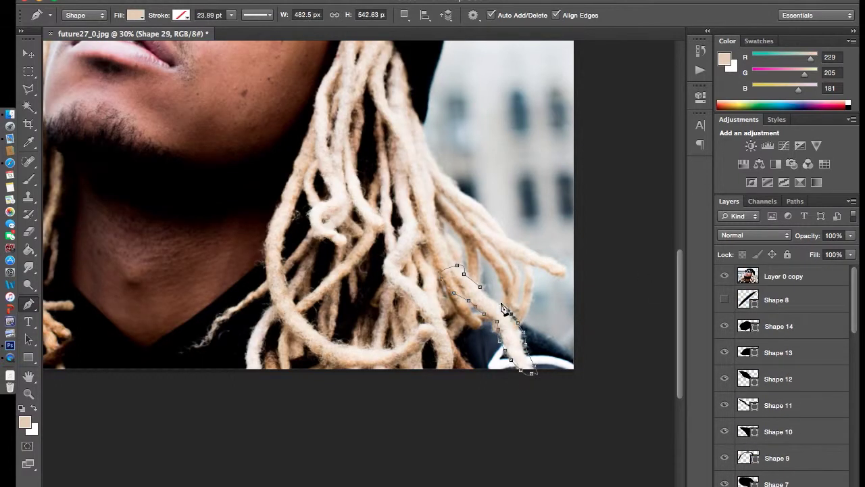
pyautogui.click(725, 275)
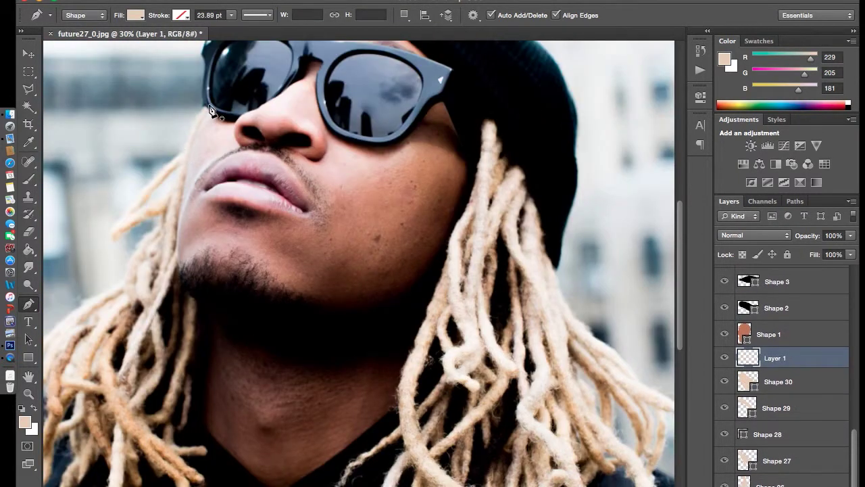
# Step: Trace the left dreadlocks from the sunglasses down the side of the face
pyautogui.click(205, 109)
pyautogui.click(193, 122)
pyautogui.click(182, 150)
pyautogui.click(148, 183)
pyautogui.click(118, 214)
pyautogui.click(116, 225)
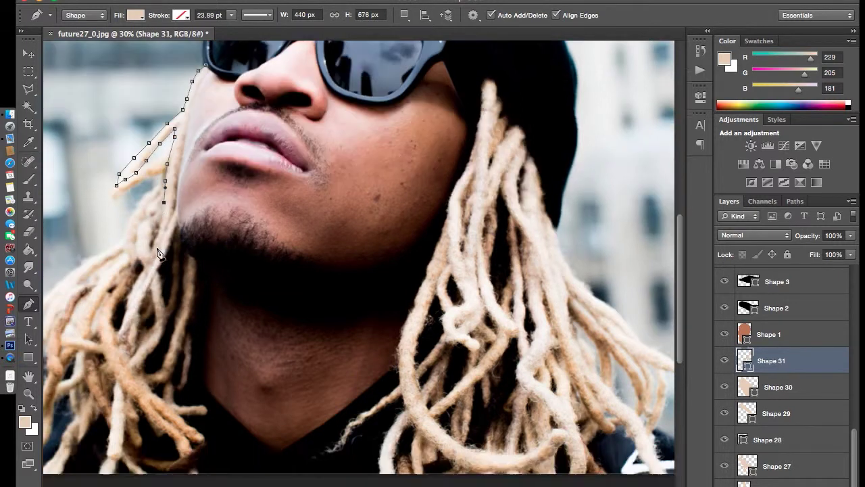
pyautogui.scroll(-3, 169, 197)
pyautogui.click(255, 179)
pyautogui.click(236, 229)
pyautogui.click(223, 275)
pyautogui.click(215, 289)
pyautogui.click(210, 313)
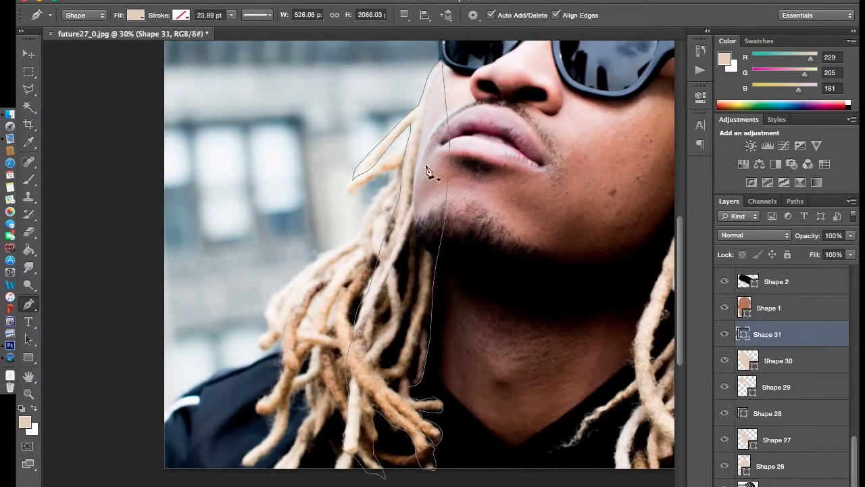
# Step: Outline the inner left dreadlocks down to the bottom edge as a beige shape
pyautogui.click(346, 180)
pyautogui.click(358, 189)
pyautogui.click(365, 211)
pyautogui.click(331, 251)
pyautogui.click(298, 275)
pyautogui.click(265, 321)
pyautogui.click(260, 341)
pyautogui.click(277, 354)
pyautogui.click(276, 384)
pyautogui.click(258, 409)
pyautogui.click(268, 432)
pyautogui.click(238, 462)
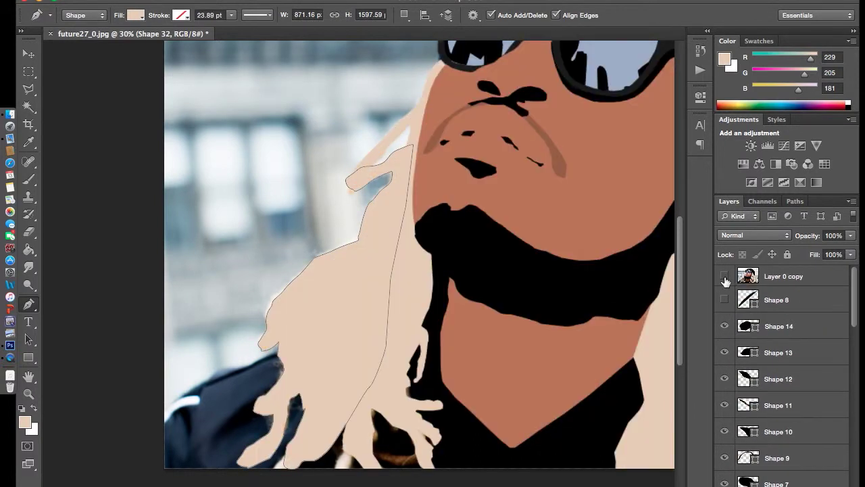
# Step: Reset colours to black and white, then show and select the reference photo layer again
pyautogui.hscroll(-10, 436, 245)
pyautogui.scroll(-3, 436, 245)
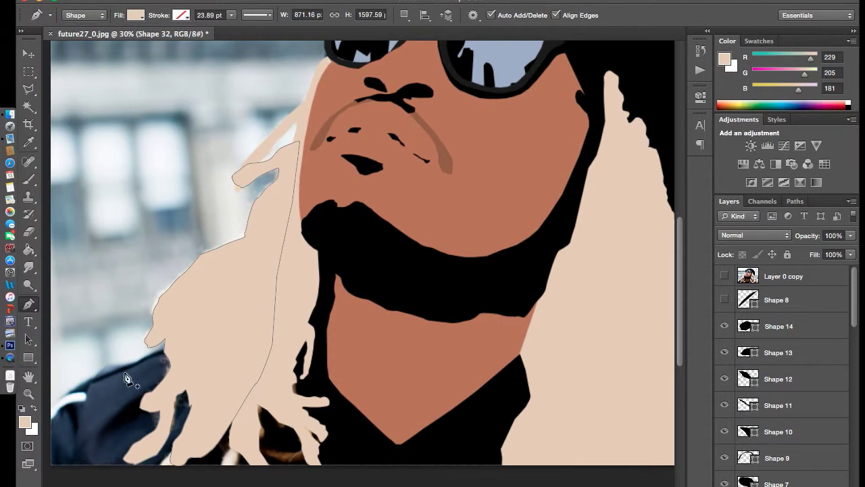
pyautogui.press('d')
pyautogui.scroll(-3, 817, 438)
pyautogui.scroll(5, 791, 299)
pyautogui.click(724, 276)
pyautogui.click(743, 275)
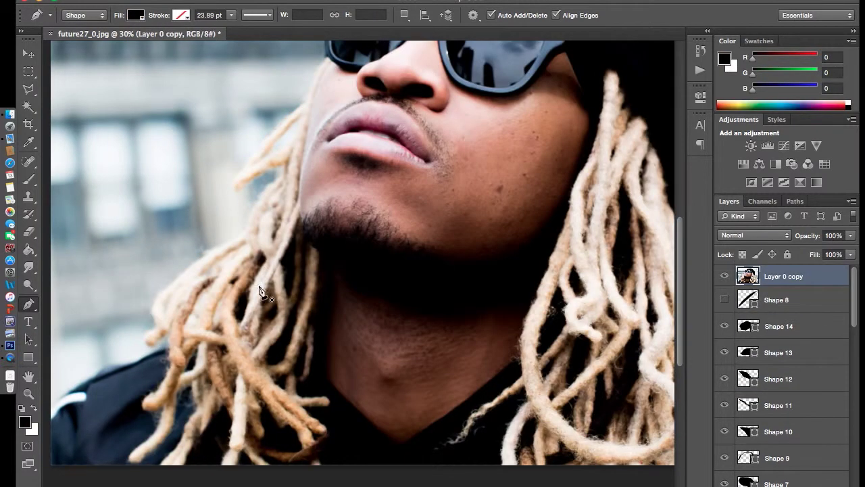
# Step: Trace black shapes filling the first dark gaps between the central dreadlocks
pyautogui.click(295, 231)
pyautogui.click(281, 267)
pyautogui.click(290, 297)
pyautogui.click(295, 231)
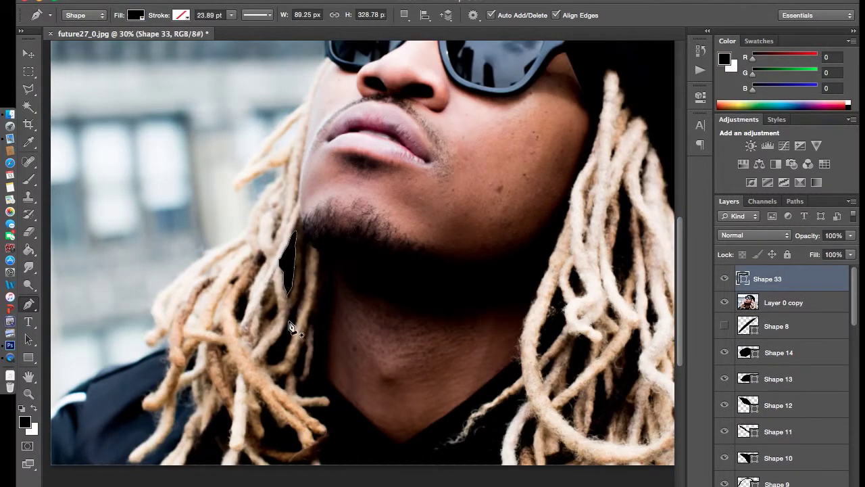
pyautogui.click(250, 294)
pyautogui.click(261, 252)
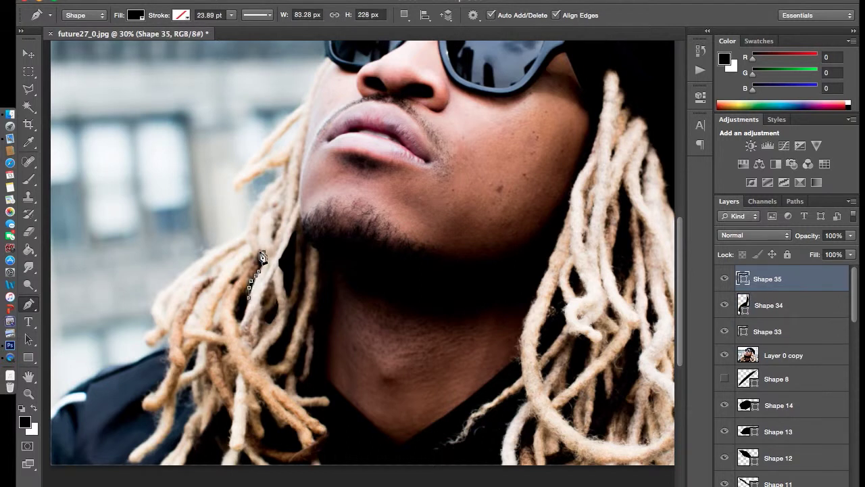
pyautogui.click(238, 320)
# Step: Trace a black gap shape running down a dreadlock, checking against the reference photo
pyautogui.moveTo(783, 363); pyautogui.dragTo(783, 274)
pyautogui.click(724, 275)
pyautogui.click(725, 276)
pyautogui.click(305, 241)
pyautogui.click(300, 245)
pyautogui.click(301, 271)
pyautogui.click(298, 298)
pyautogui.click(290, 311)
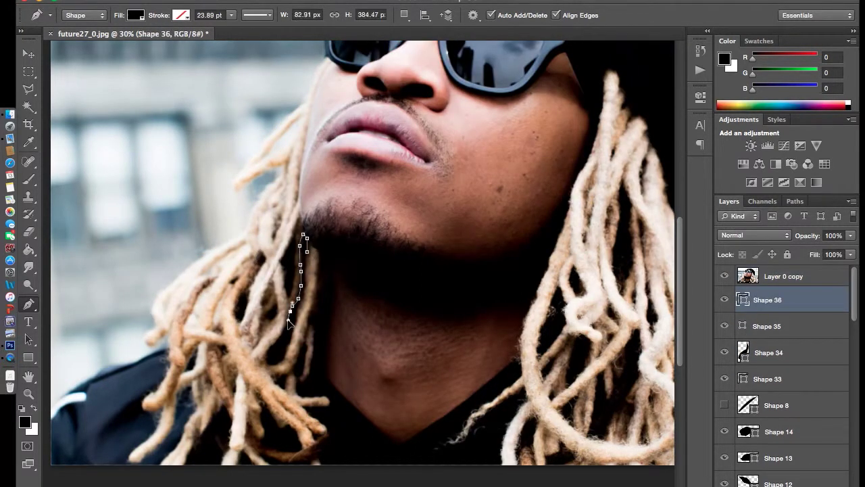
pyautogui.click(307, 255)
pyautogui.scroll(-5, 310, 259)
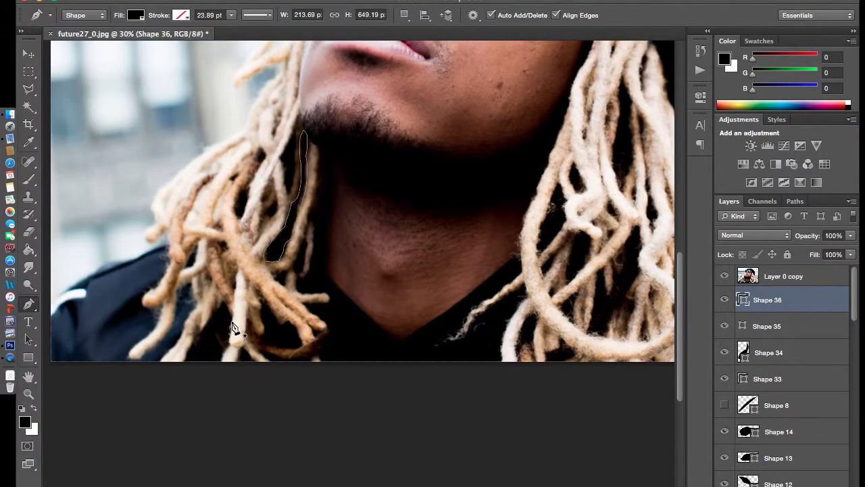
pyautogui.click(256, 363)
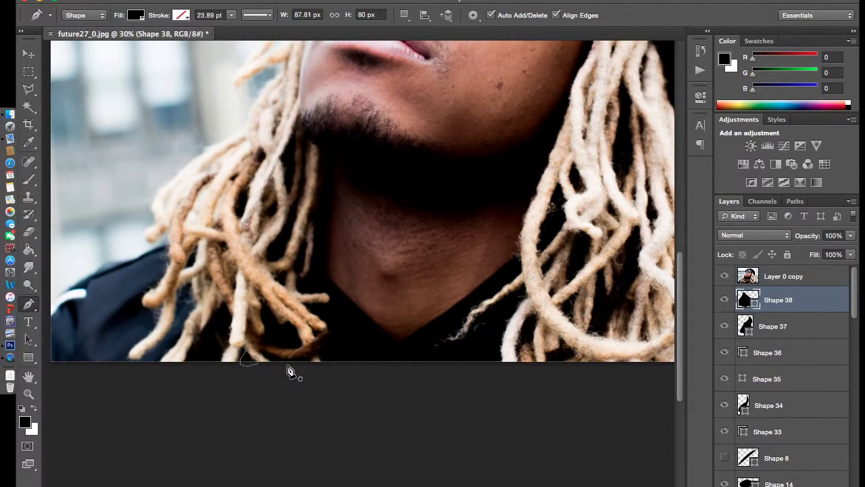
# Step: Add black gap shapes in the left and right dreadlocks
pyautogui.click(198, 242)
pyautogui.click(185, 267)
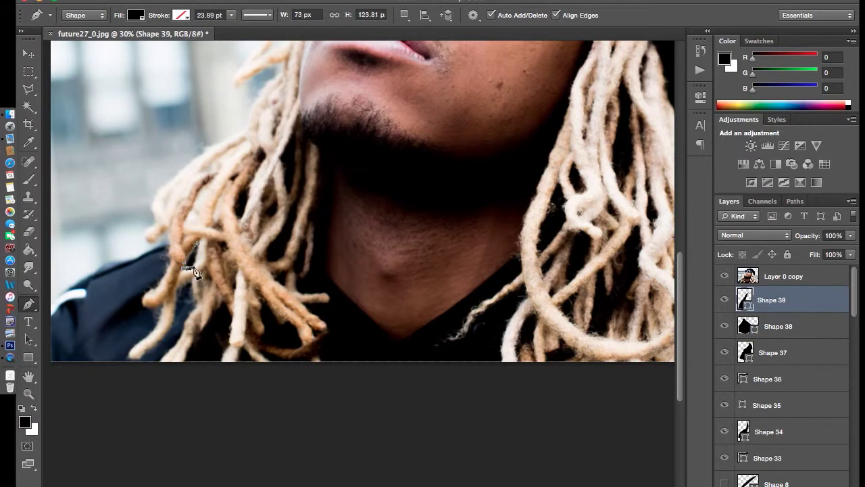
pyautogui.click(197, 242)
pyautogui.click(725, 276)
pyautogui.click(724, 276)
pyautogui.scroll(5, 537, 246)
pyautogui.click(451, 142)
pyautogui.click(446, 199)
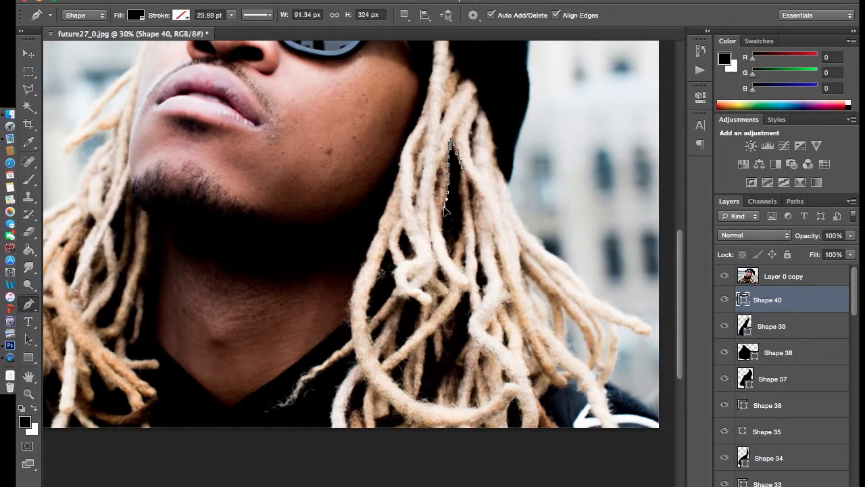
pyautogui.click(469, 185)
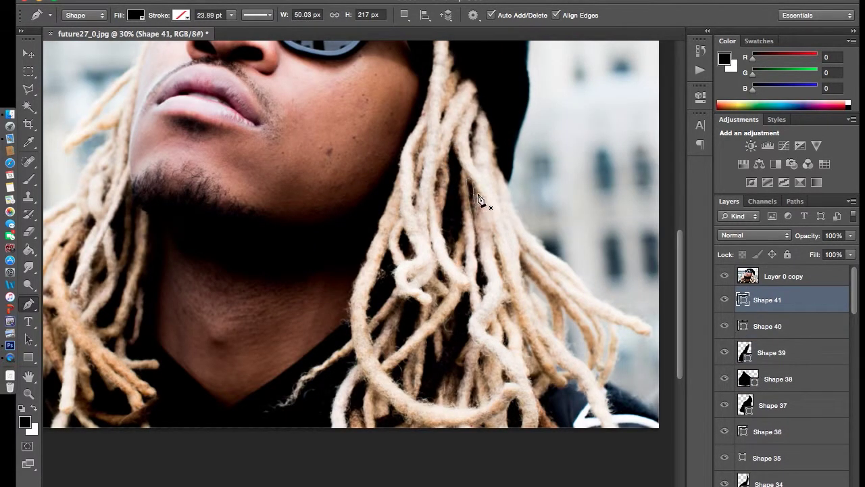
# Step: Trace more dark strands between the dreadlocks as black shapes
pyautogui.click(477, 155)
pyautogui.click(477, 162)
pyautogui.click(444, 116)
pyautogui.click(724, 275)
pyautogui.click(724, 276)
pyautogui.click(404, 225)
pyautogui.click(408, 242)
pyautogui.click(404, 226)
# Step: Outline black gap shapes among the lower dreadlocks
pyautogui.scroll(-5, 440, 264)
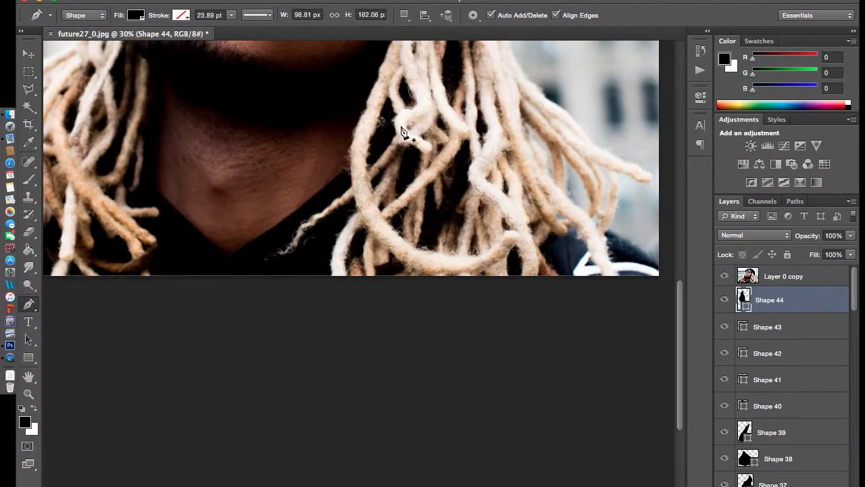
pyautogui.click(396, 133)
pyautogui.click(390, 104)
pyautogui.click(382, 95)
pyautogui.click(368, 164)
pyautogui.click(425, 158)
pyautogui.click(411, 145)
pyautogui.click(400, 181)
pyautogui.click(397, 195)
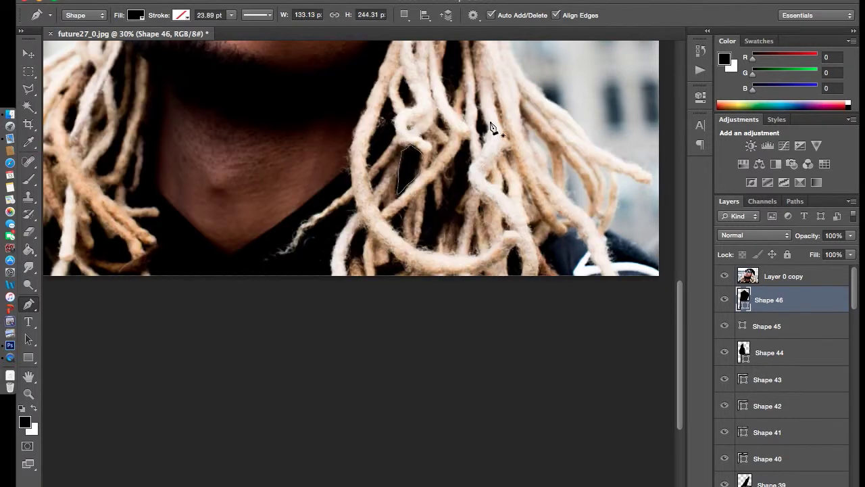
pyautogui.click(488, 126)
pyautogui.click(482, 106)
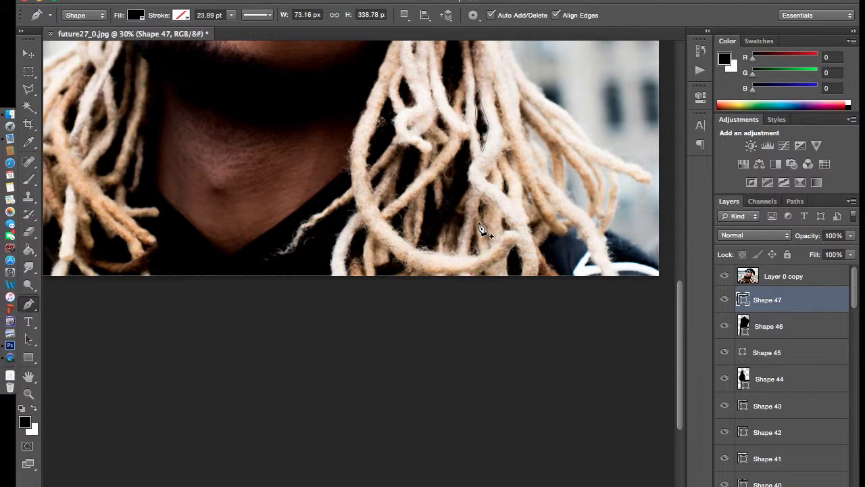
# Step: Check the flat shapes without the photo, then trace a long black gap down a dreadlock
pyautogui.click(724, 277)
pyautogui.click(724, 276)
pyautogui.click(466, 141)
pyautogui.click(448, 176)
pyautogui.click(435, 210)
pyautogui.click(418, 240)
pyautogui.click(430, 248)
pyautogui.click(463, 218)
pyautogui.click(472, 177)
pyautogui.click(466, 142)
# Step: Start another hair gap shape and preview the flat portrait with the photo hidden
pyautogui.click(511, 274)
pyautogui.click(724, 277)
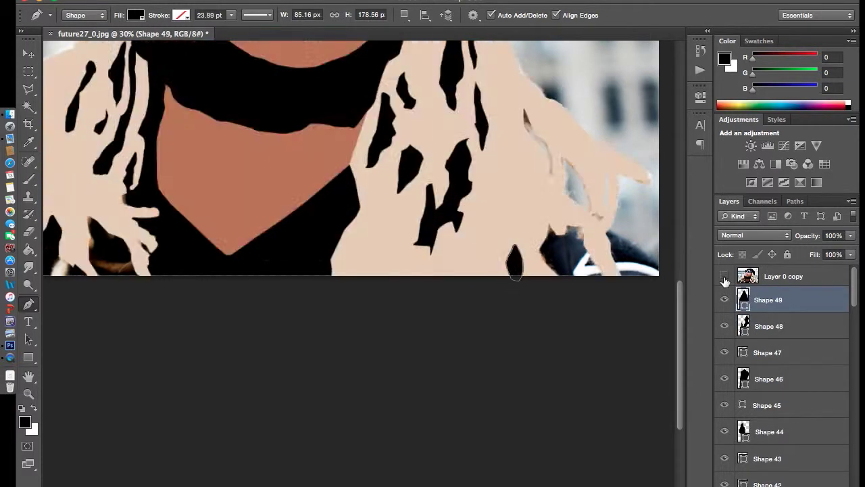
pyautogui.click(724, 277)
pyautogui.click(390, 268)
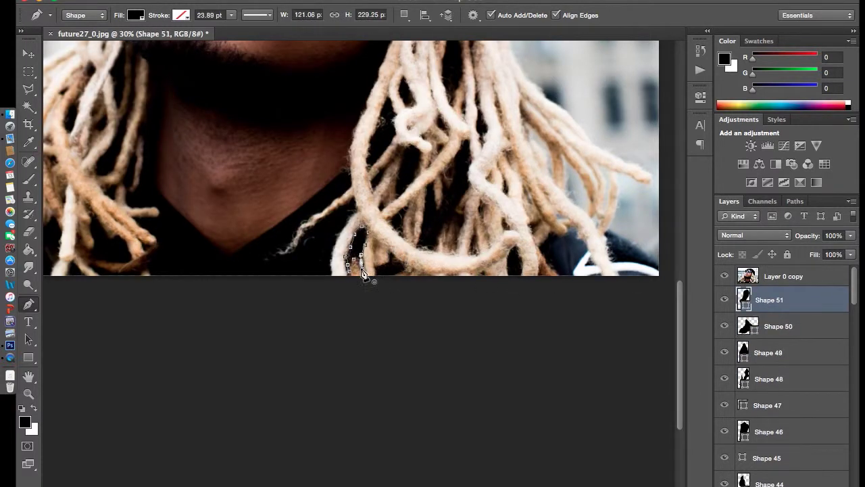
pyautogui.click(725, 277)
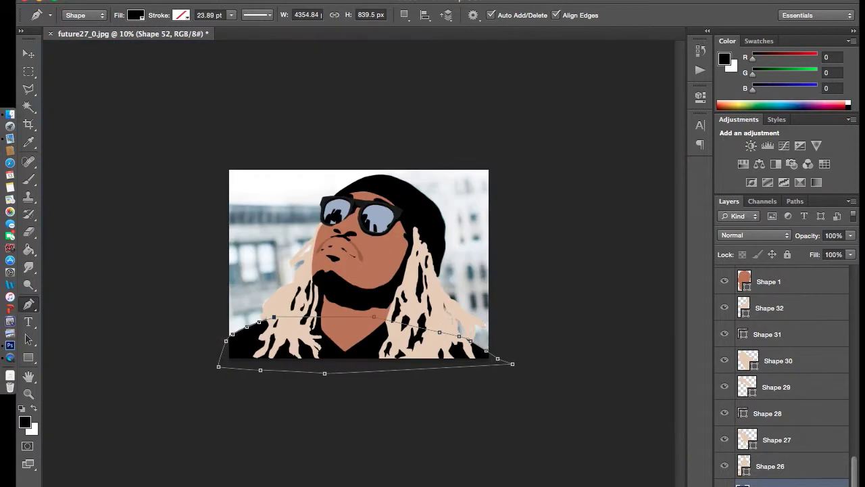
# Step: Fill the background with purple (99,0,113) using the Paint Bucket
pyautogui.click(25, 422)
pyautogui.click(654, 371)
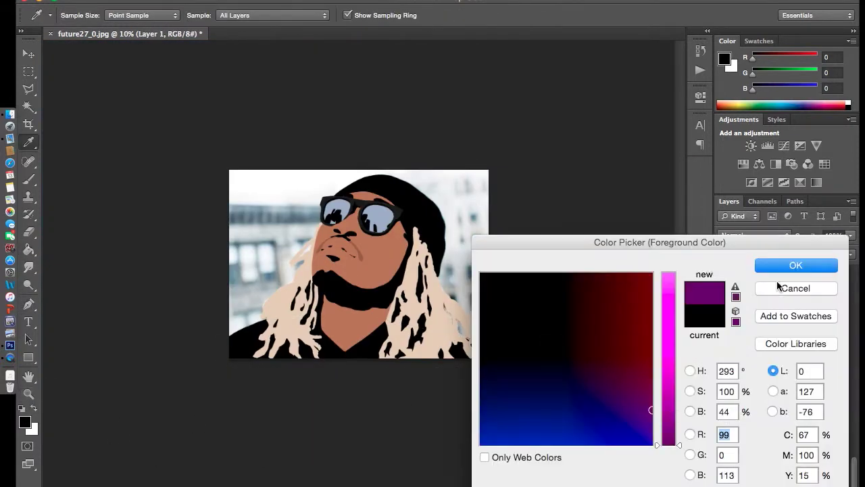
pyautogui.click(793, 265)
pyautogui.press('g')
pyautogui.click(271, 189)
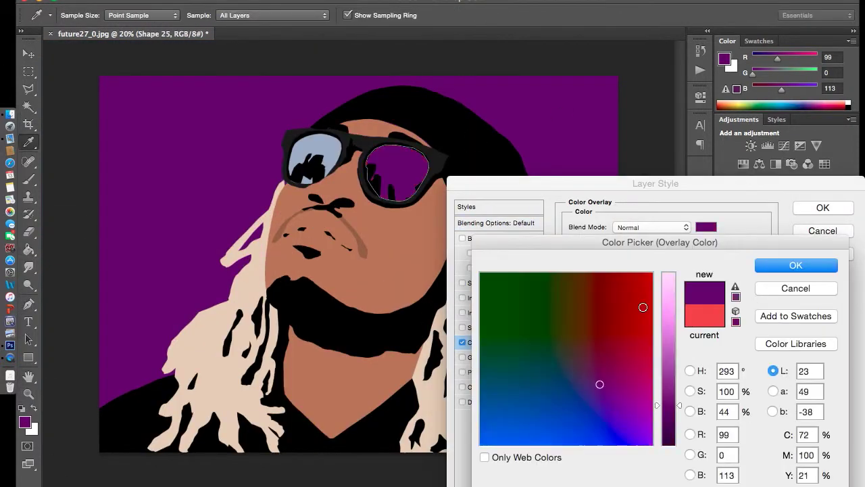
# Step: Change the lens Color Overlay to grey and paste that layer style onto the other lens
pyautogui.moveTo(668, 404); pyautogui.dragTo(668, 308)
pyautogui.click(689, 370)
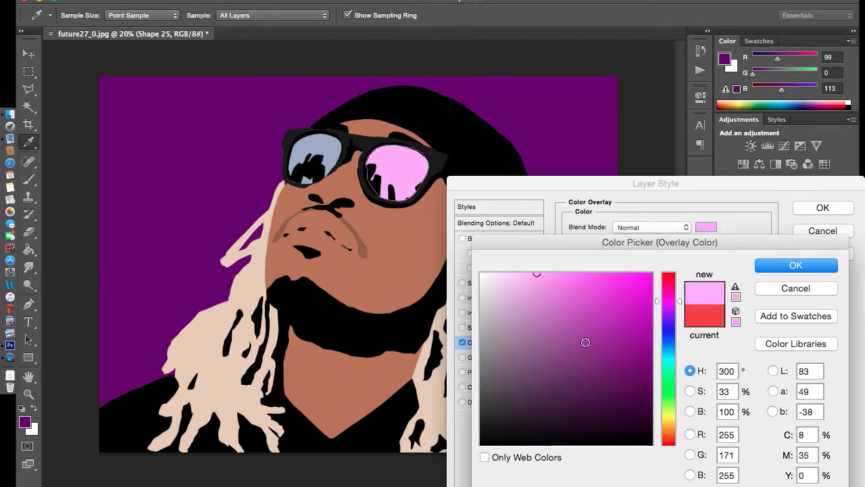
pyautogui.click(481, 343)
pyautogui.click(796, 265)
pyautogui.click(822, 208)
pyautogui.rightClick(777, 278)
pyautogui.click(709, 293)
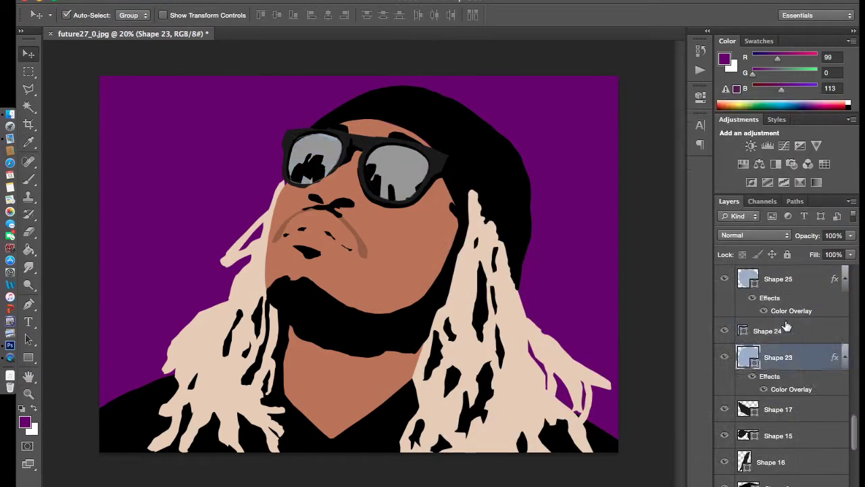
pyautogui.click(767, 331)
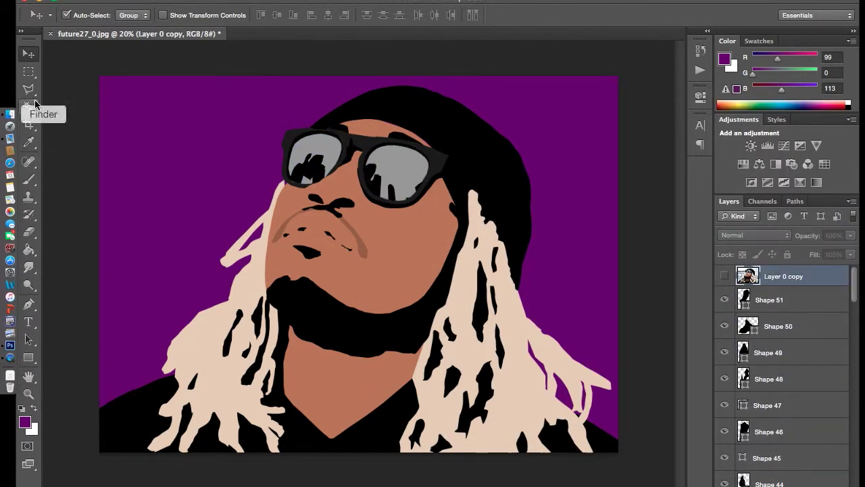
pyautogui.click(725, 276)
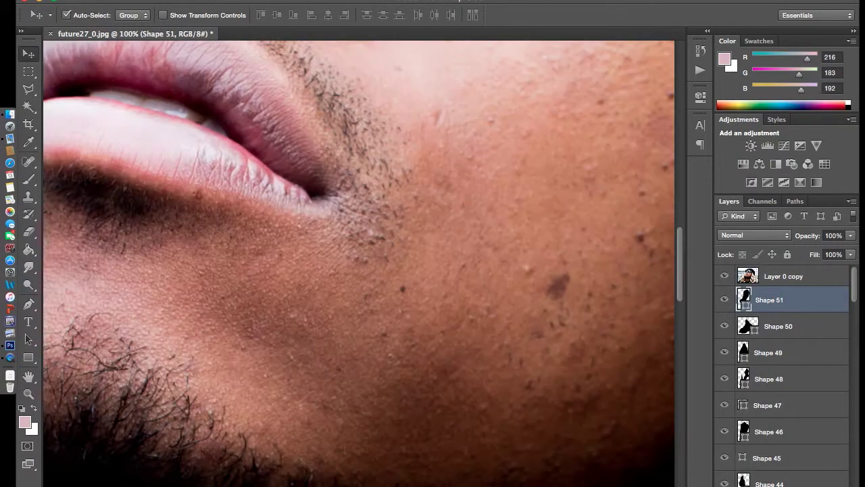
# Step: Draw the upper lip as pink Shape 53
pyautogui.scroll(-2, 788, 412)
pyautogui.click(788, 442)
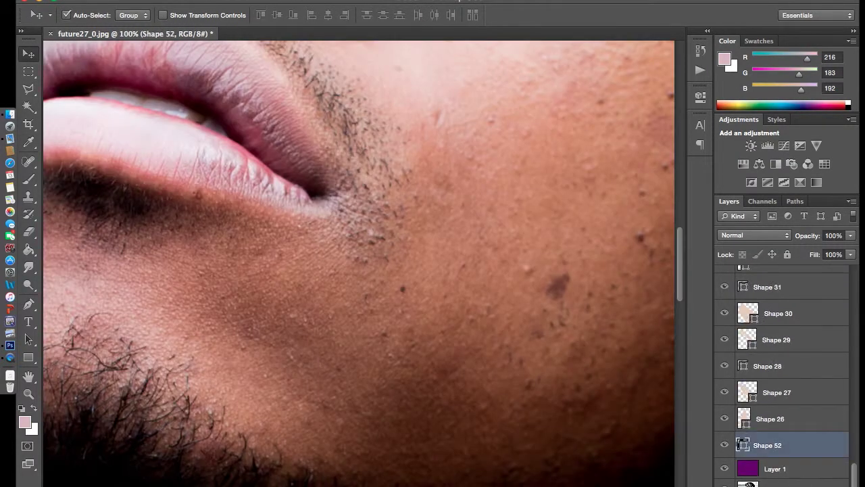
pyautogui.scroll(-5, 799, 421)
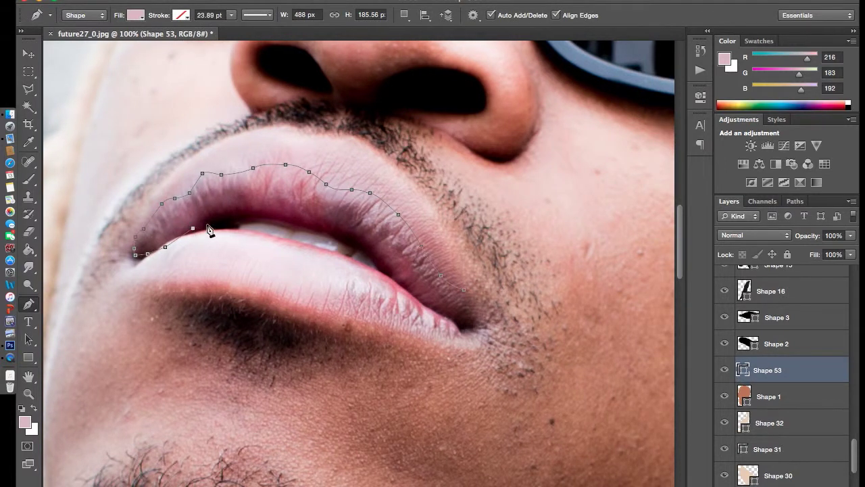
pyautogui.click(207, 225)
pyautogui.click(230, 217)
pyautogui.moveTo(247, 218); pyautogui.dragTo(256, 220)
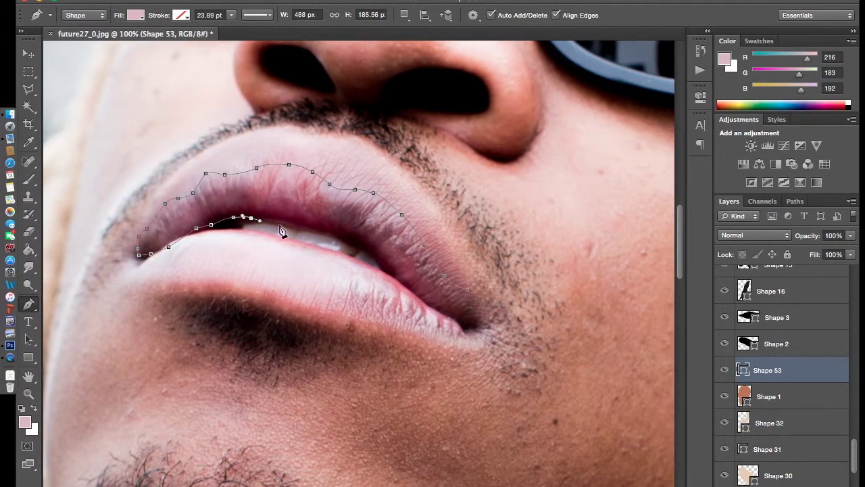
pyautogui.click(354, 283)
pyautogui.click(370, 300)
pyautogui.click(397, 302)
pyautogui.click(416, 312)
pyautogui.click(445, 321)
pyautogui.click(463, 327)
# Step: Sample a pale pink from the lips and draw Shape 54 around the whole mouth
pyautogui.press('i')
pyautogui.click(257, 267)
pyautogui.press('p')
pyautogui.click(387, 158)
pyautogui.click(339, 137)
pyautogui.click(255, 125)
pyautogui.click(206, 144)
pyautogui.click(146, 209)
pyautogui.click(134, 268)
pyautogui.click(329, 315)
pyautogui.click(455, 337)
pyautogui.click(478, 317)
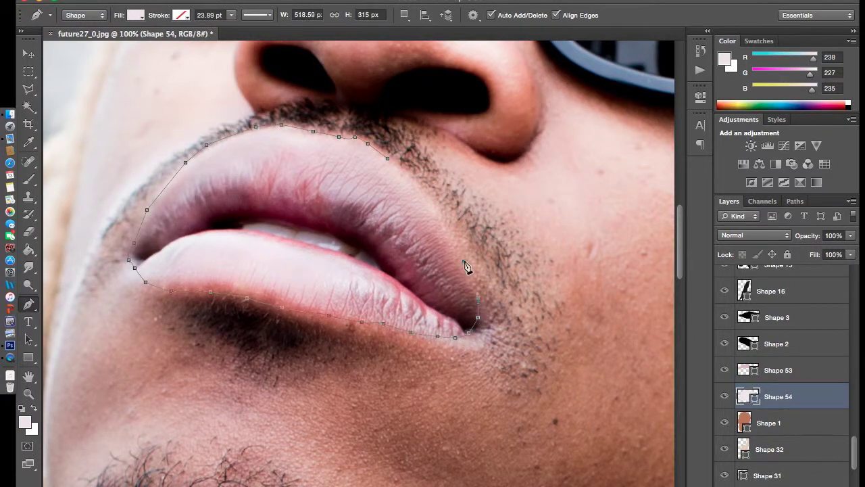
# Step: Trace a white teeth strip, Shape 55, between the lips
pyautogui.click(33, 409)
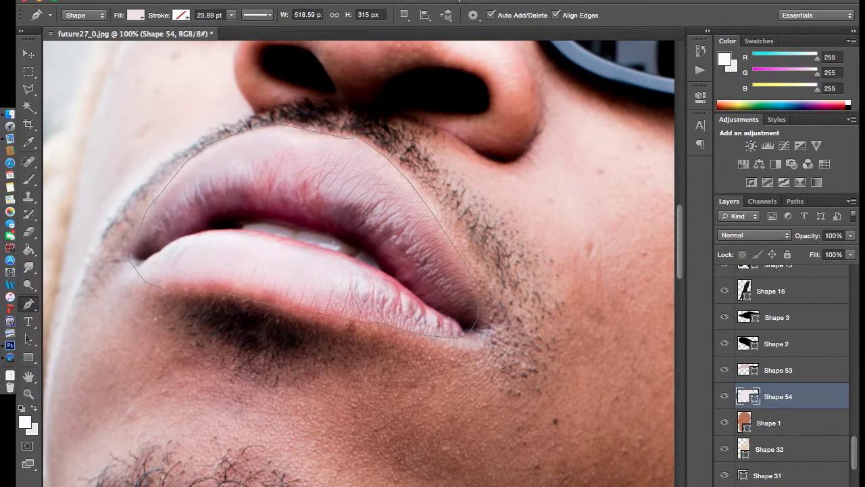
pyautogui.click(241, 226)
pyautogui.click(264, 221)
pyautogui.click(286, 225)
pyautogui.click(315, 233)
pyautogui.rightClick(291, 236)
pyautogui.press('Escape')
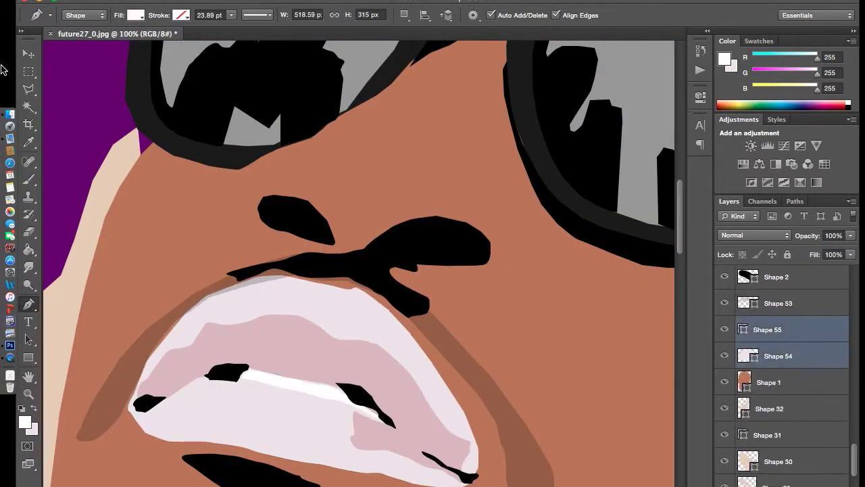
pyautogui.press('v')
pyautogui.click(777, 330)
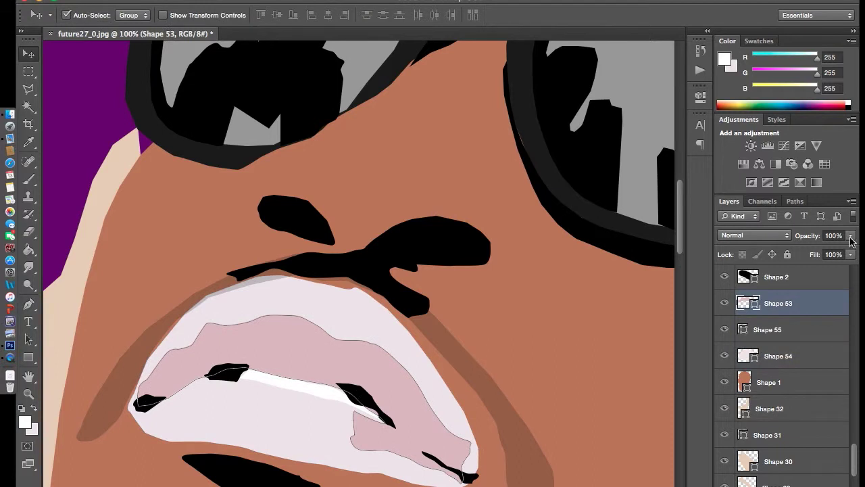
# Step: Drop the pale mouth Shape 54 to about 11% opacity so it blends into the brown skin
pyautogui.click(777, 356)
pyautogui.moveTo(851, 235); pyautogui.dragTo(798, 253)
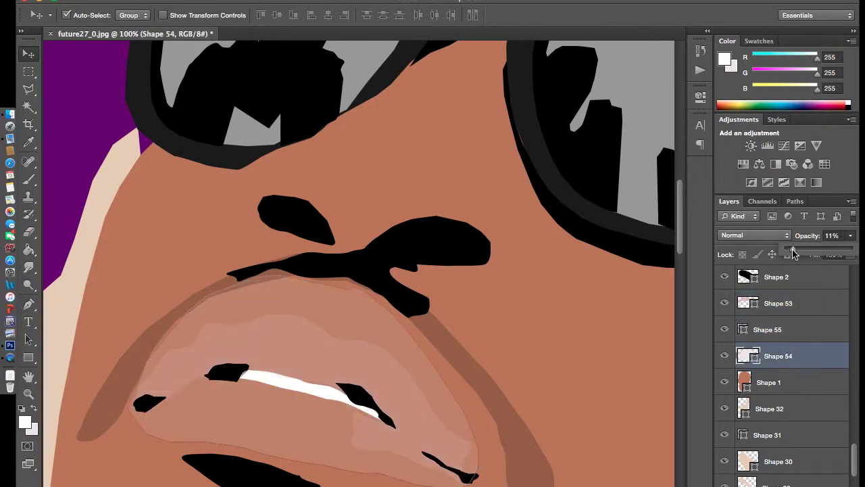
pyautogui.scroll(-5, 500, 396)
pyautogui.click(478, 441)
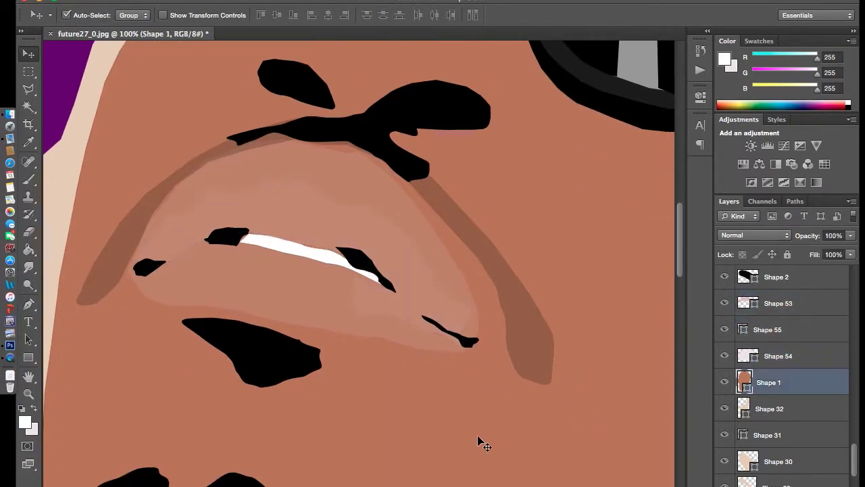
pyautogui.click(466, 342)
pyautogui.click(439, 334)
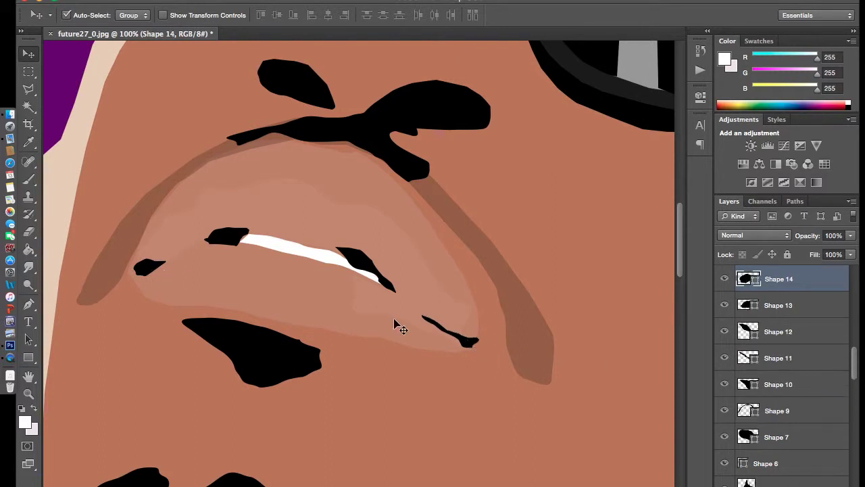
pyautogui.click(396, 325)
pyautogui.hotkey('ctrl', '-')
pyautogui.hotkey('ctrl', '-')
pyautogui.hotkey('ctrl', '-')
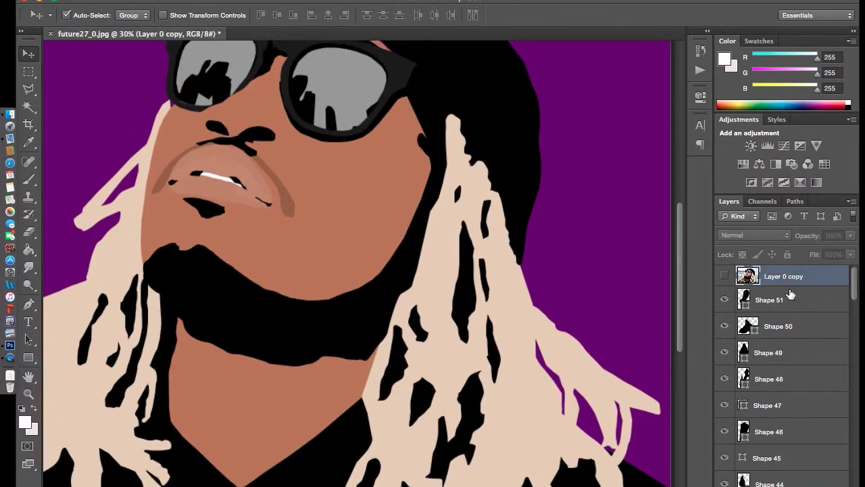